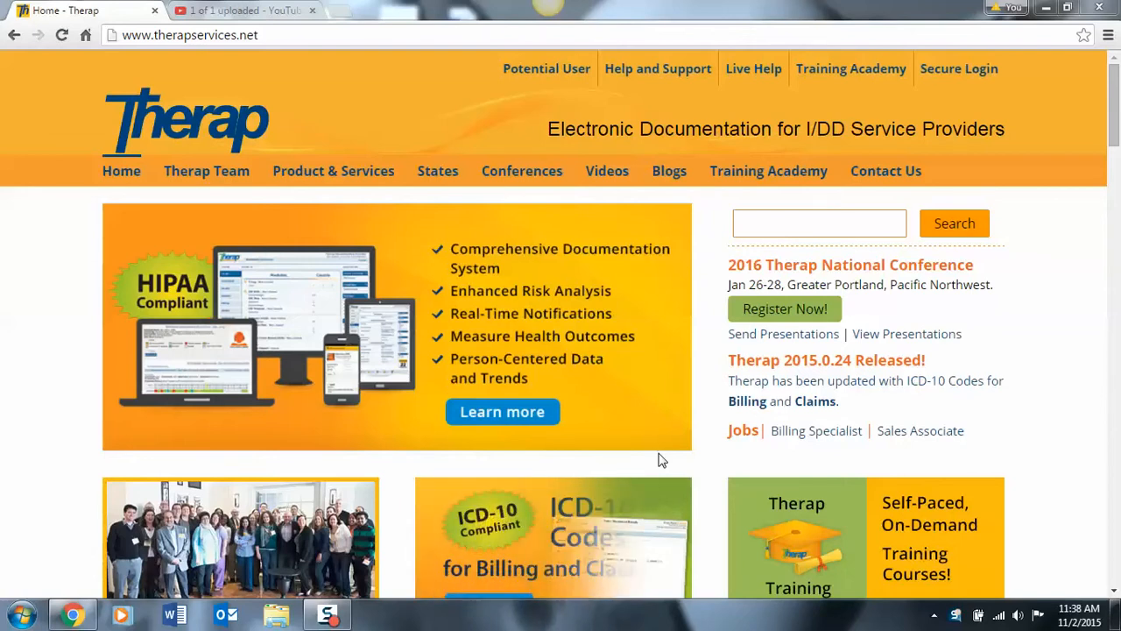
# - Log in to the secure Therap site with the login name and account password, and continue past the splash message to the dashboard
pyautogui.click(960, 70)
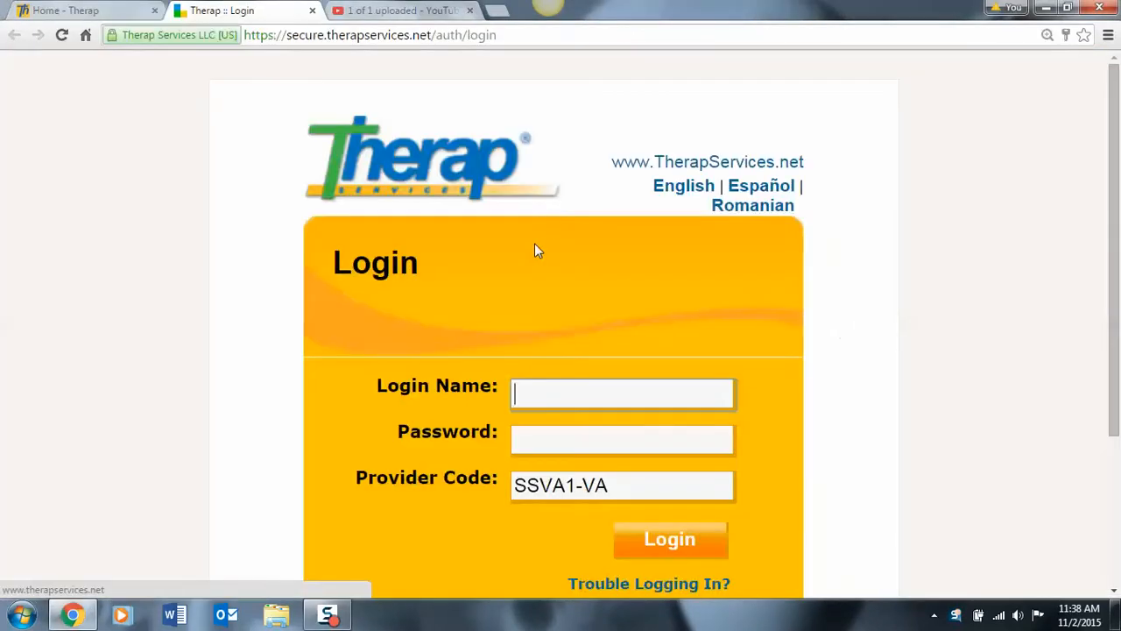
pyautogui.click(540, 389)
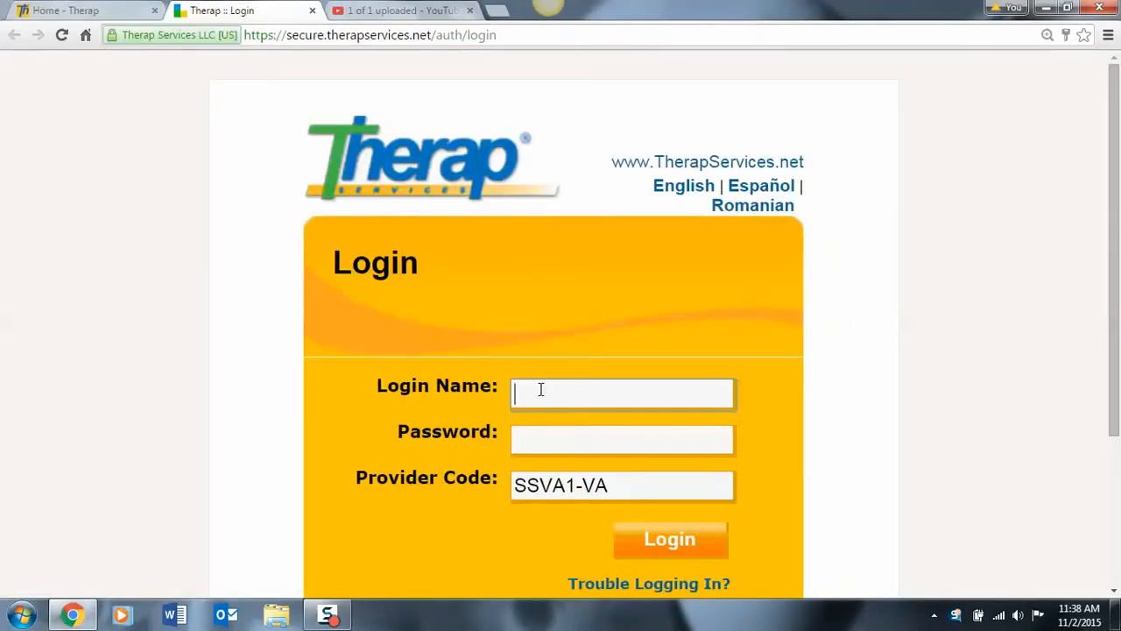
pyautogui.write('m')
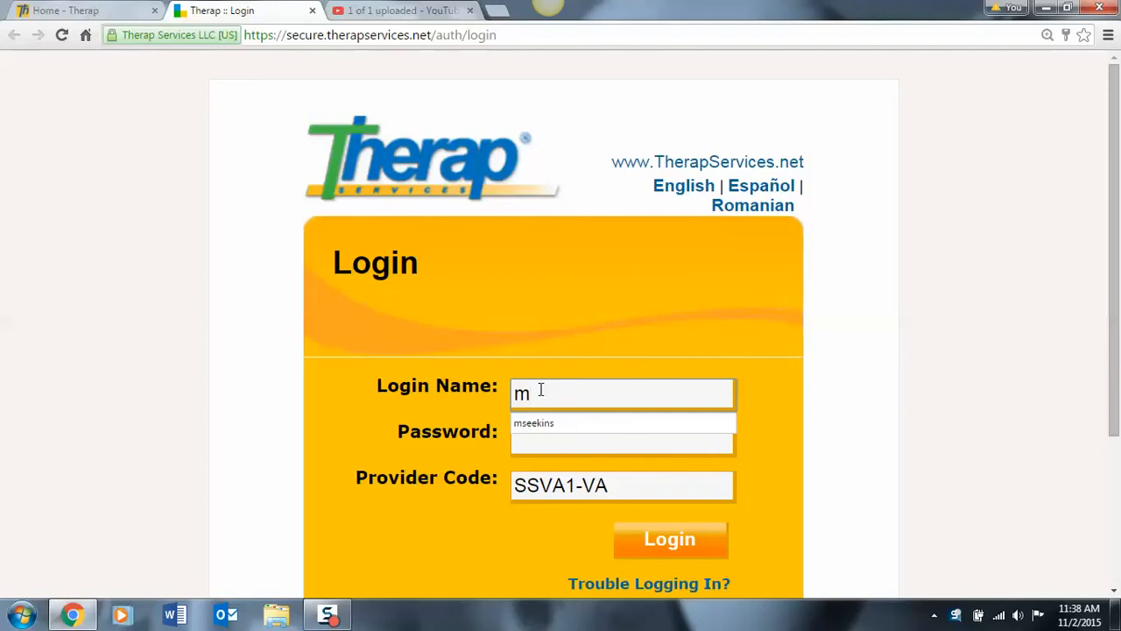
pyautogui.click(543, 426)
pyautogui.click(543, 427)
pyautogui.write('•••••••')
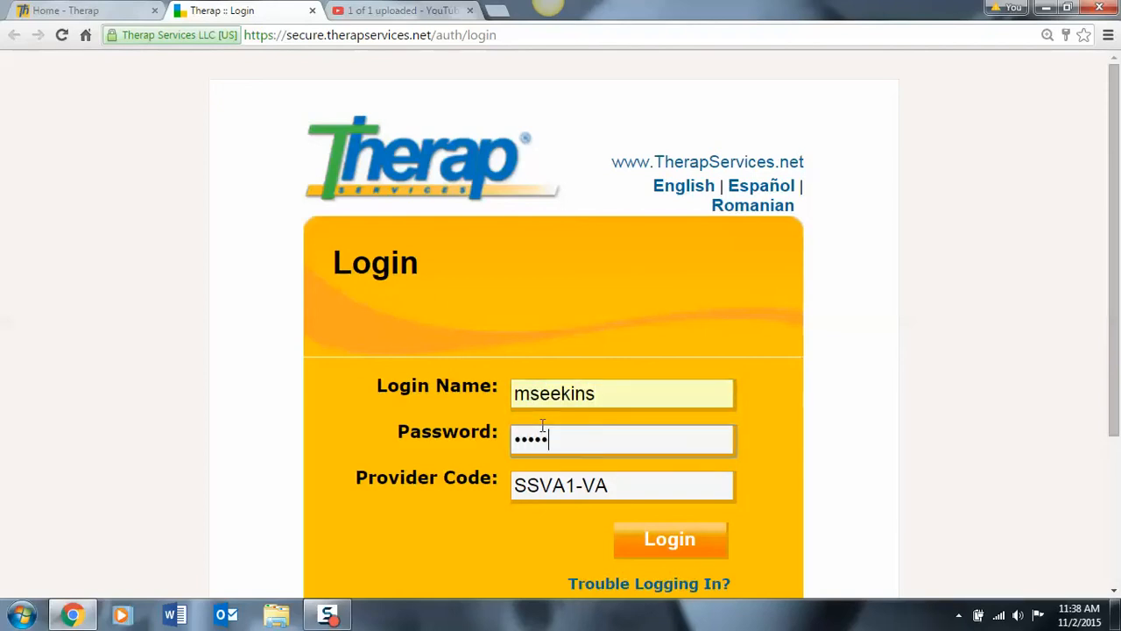
pyautogui.write('••')
pyautogui.click(674, 545)
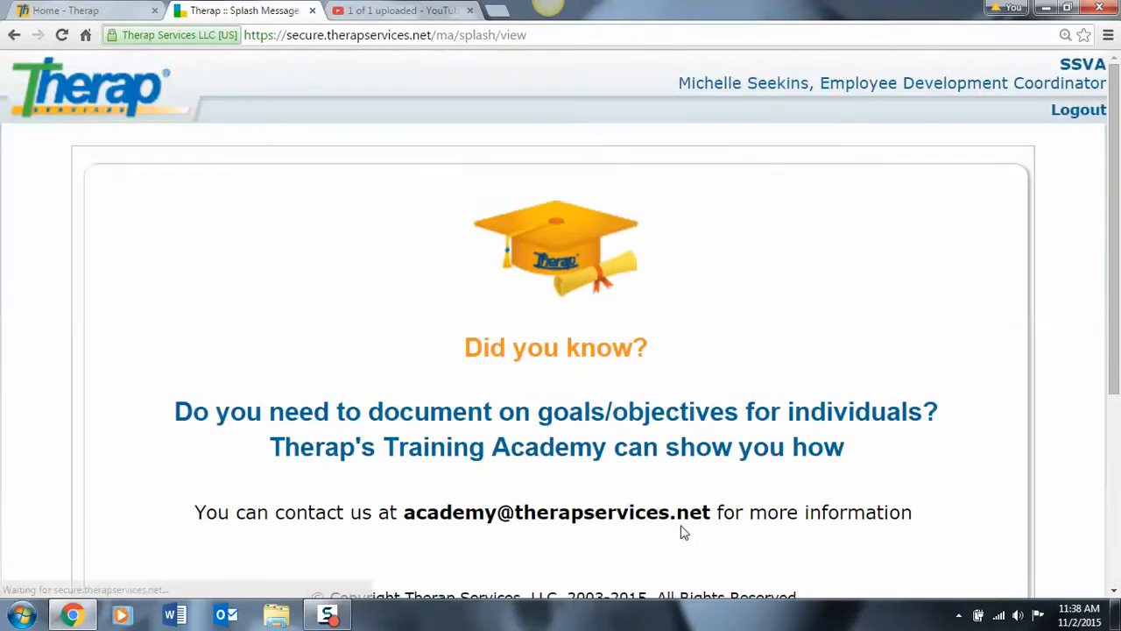
pyautogui.scroll(-5, 758, 413)
pyautogui.click(896, 394)
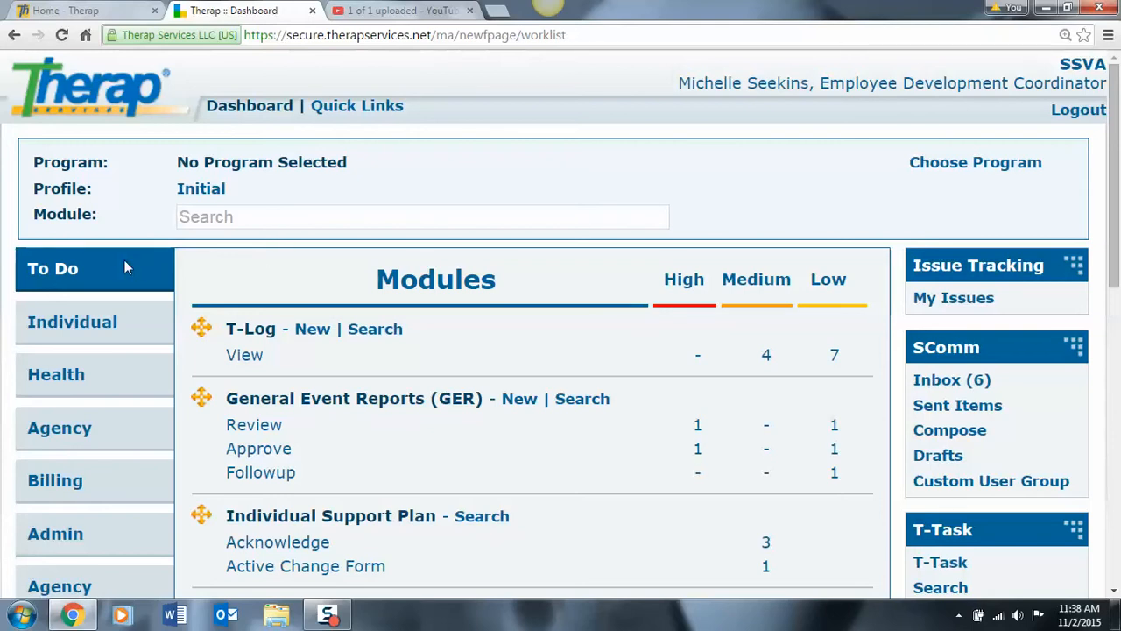
# - Open the entry of old certifications from the agency's Training Management System
pyautogui.click(61, 435)
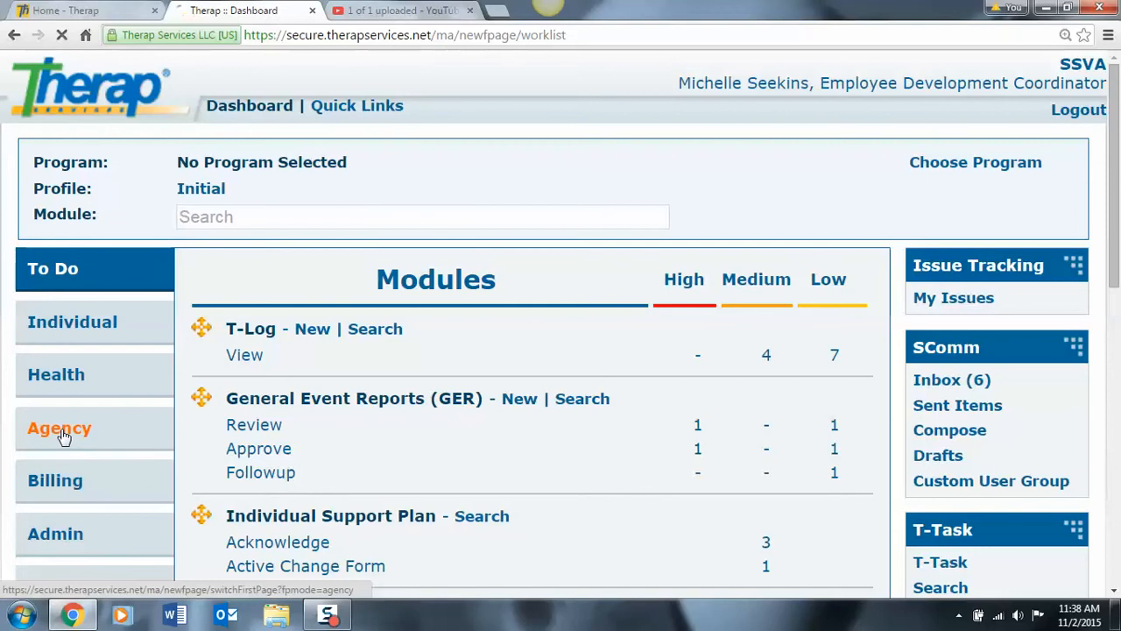
pyautogui.scroll(-1, 638, 394)
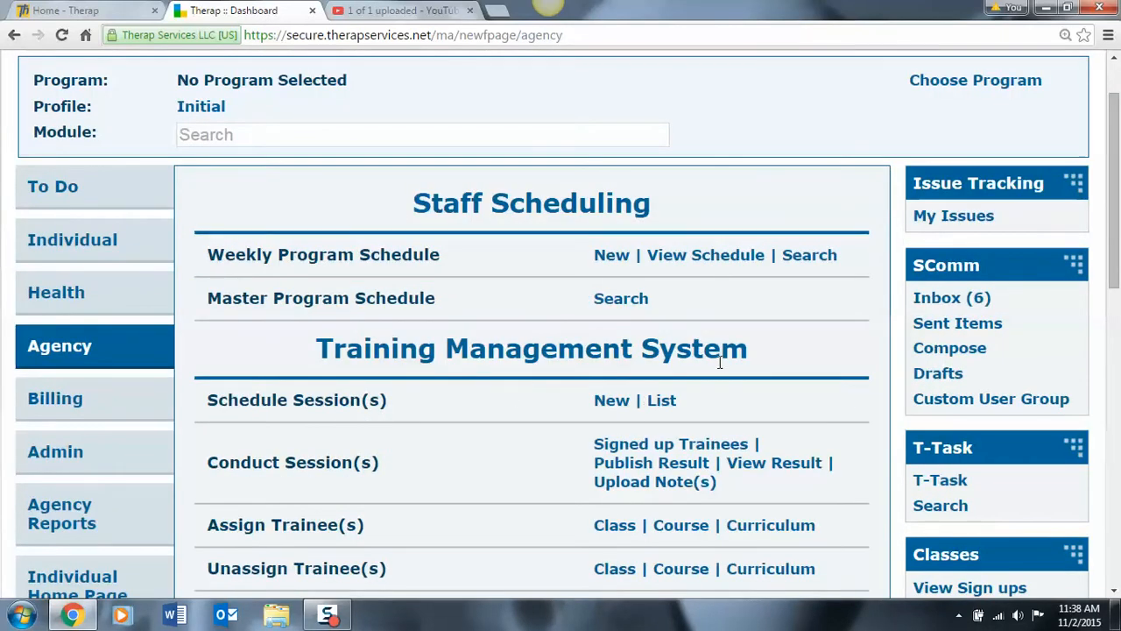
pyautogui.scroll(-1, 720, 362)
pyautogui.scroll(-1, 721, 362)
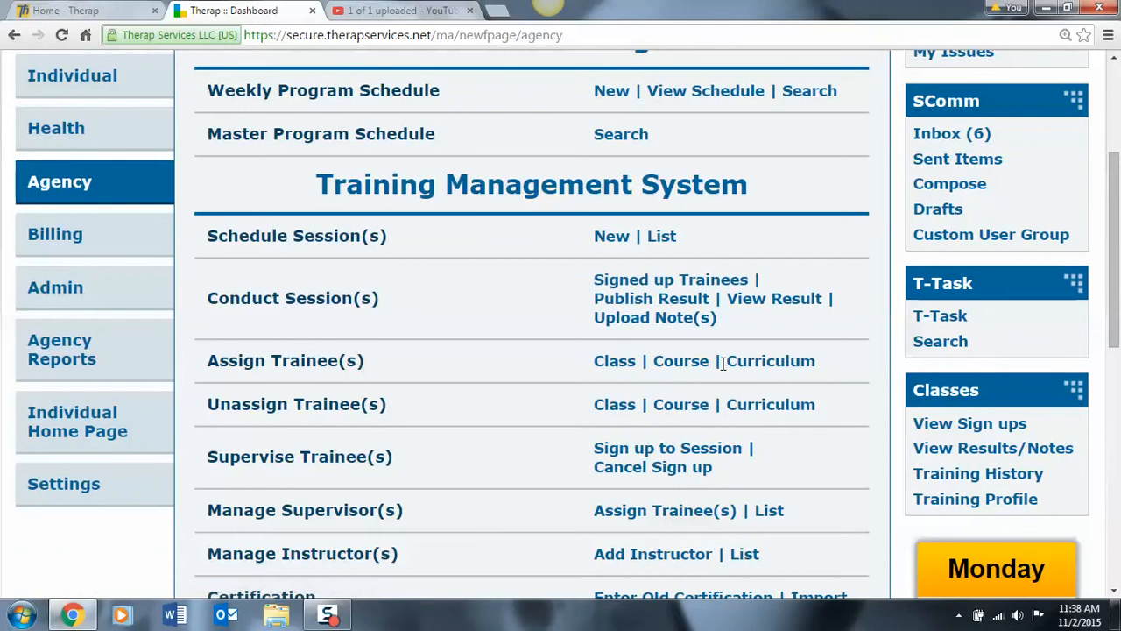
pyautogui.scroll(-1, 725, 366)
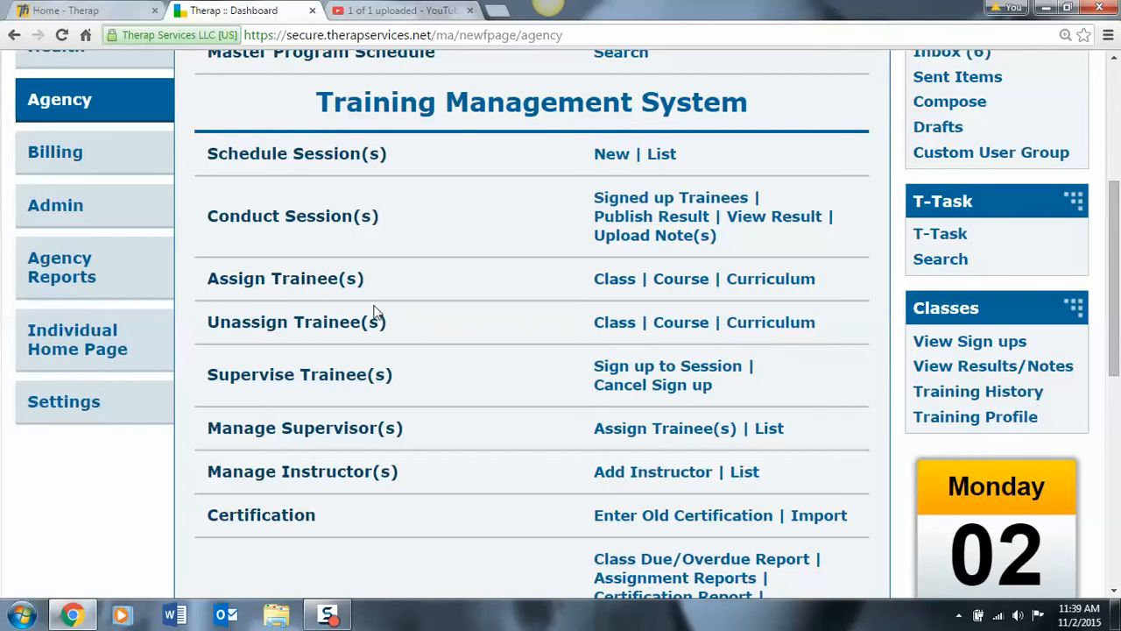
pyautogui.click(636, 524)
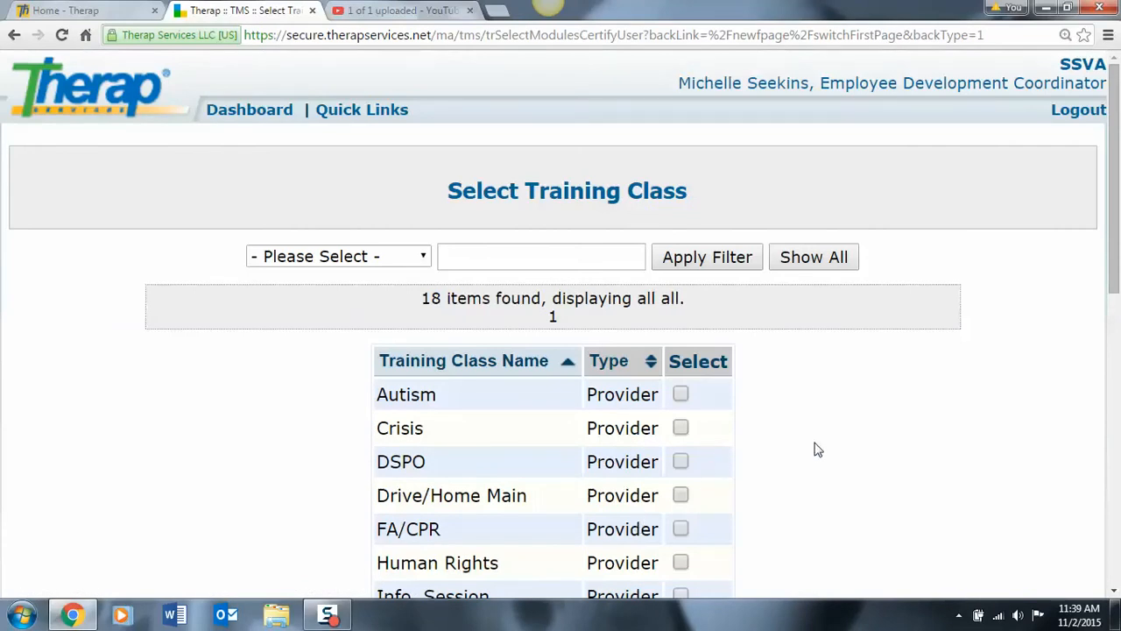
# - Choose the classes Autism, Crisis, DSPO, Drive/Home Main, FA/CPR, Human Rights, Info. Session, Leadership, Mental Illness and PCT Training, and proceed to the trainee search
pyautogui.scroll(-2, 814, 449)
pyautogui.scroll(-1, 815, 449)
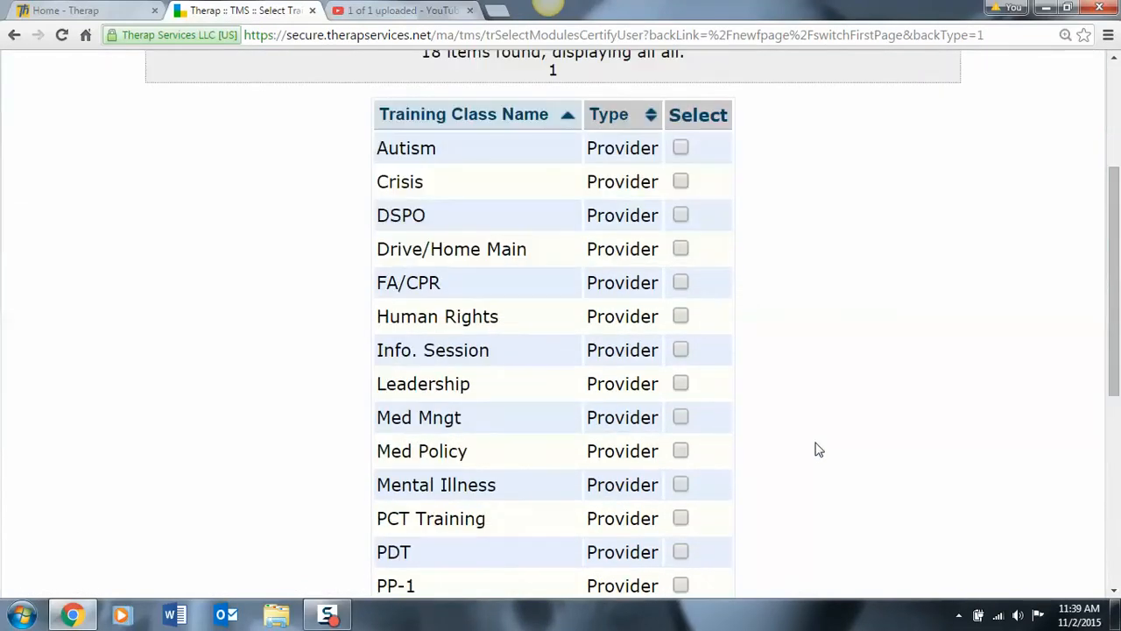
pyautogui.scroll(-1, 815, 449)
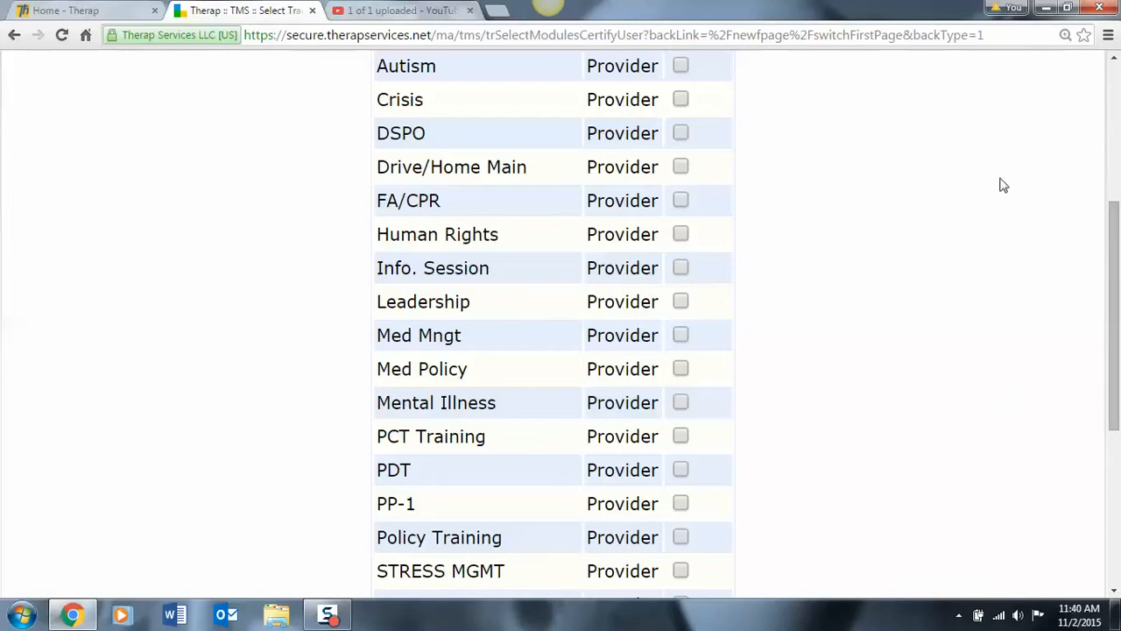
pyautogui.click(681, 69)
pyautogui.click(681, 100)
pyautogui.click(680, 133)
pyautogui.click(681, 199)
pyautogui.click(681, 269)
pyautogui.click(681, 302)
pyautogui.click(682, 407)
pyautogui.click(680, 436)
pyautogui.scroll(-2, 1007, 383)
pyautogui.scroll(-1, 1005, 383)
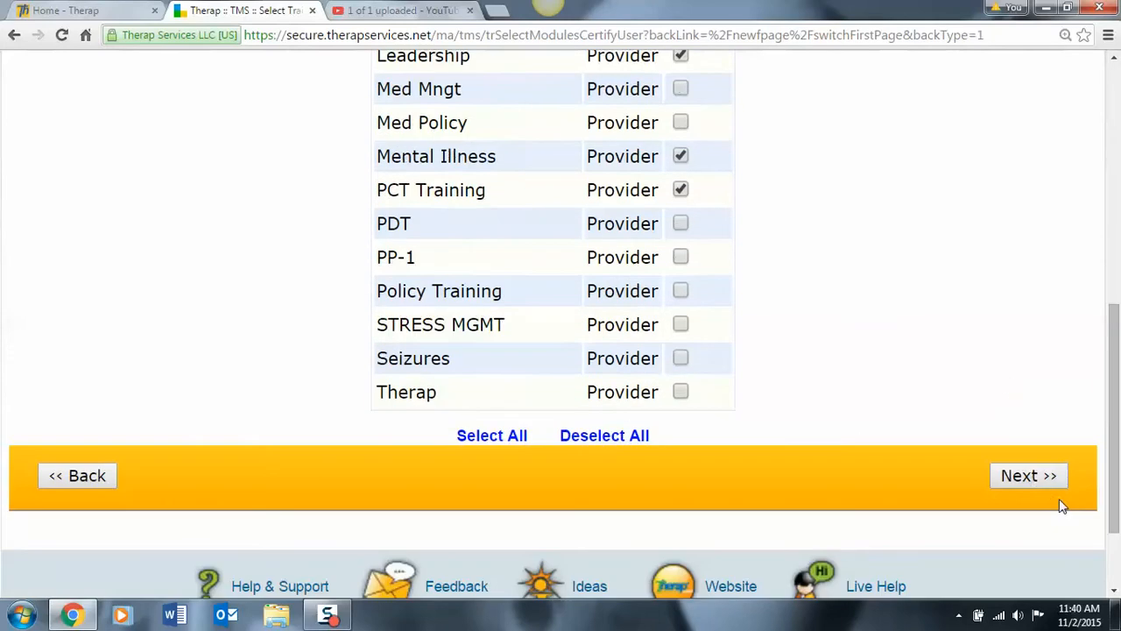
pyautogui.click(1024, 476)
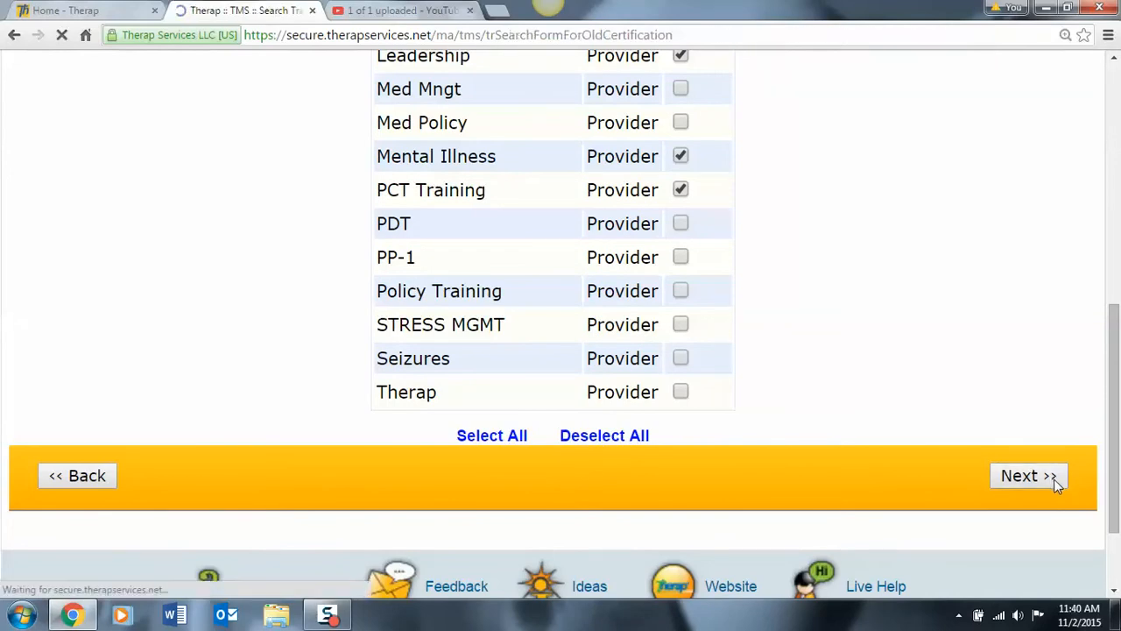
# - Search for the trainee by last name to reach the certification date grid
pyautogui.scroll(-2, 865, 393)
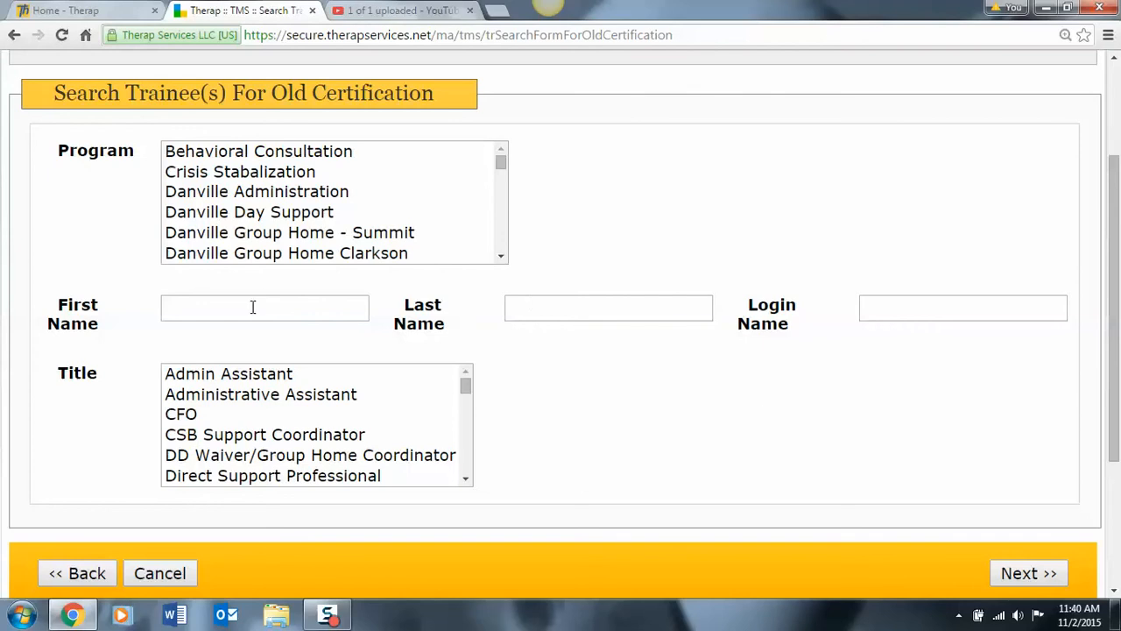
pyautogui.click(532, 307)
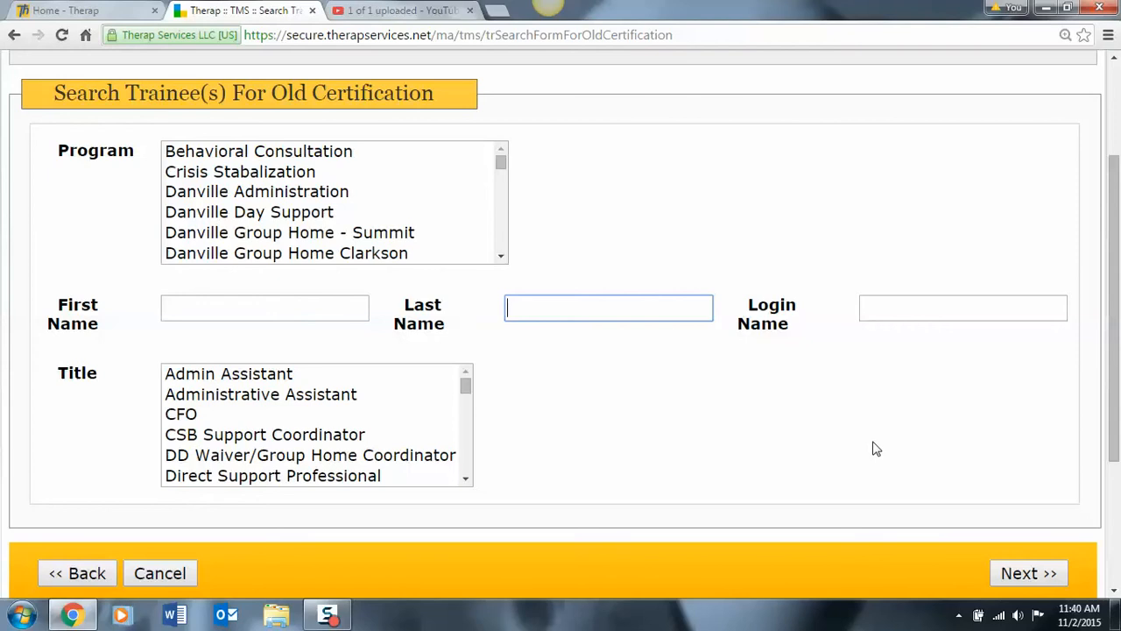
pyautogui.write('tr')
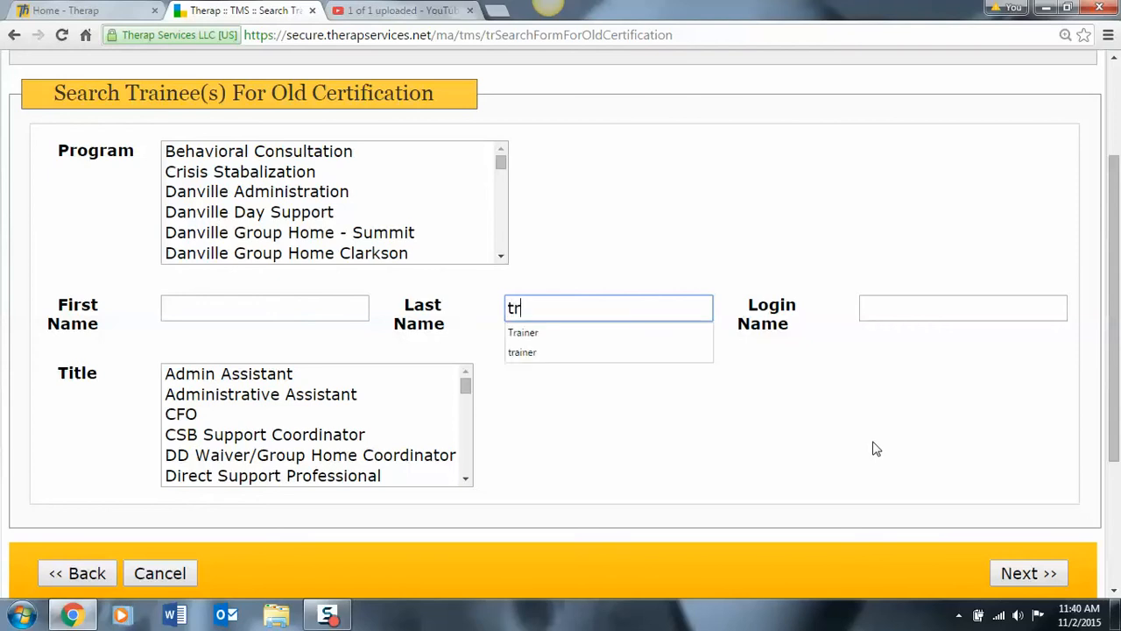
pyautogui.write('a')
pyautogui.click(552, 337)
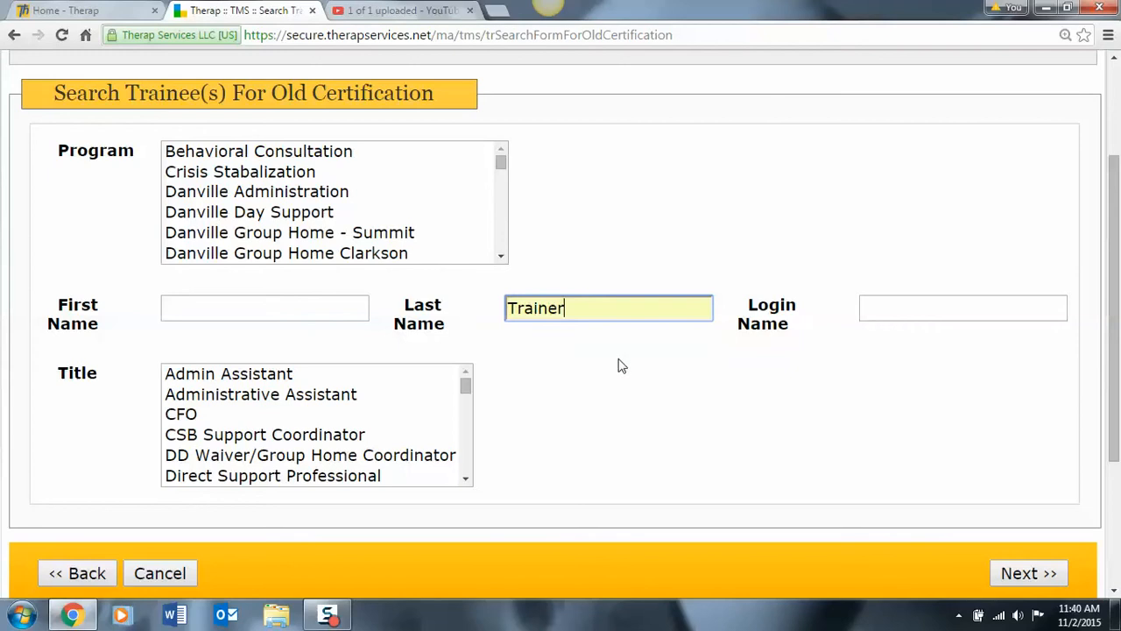
pyautogui.click(1022, 572)
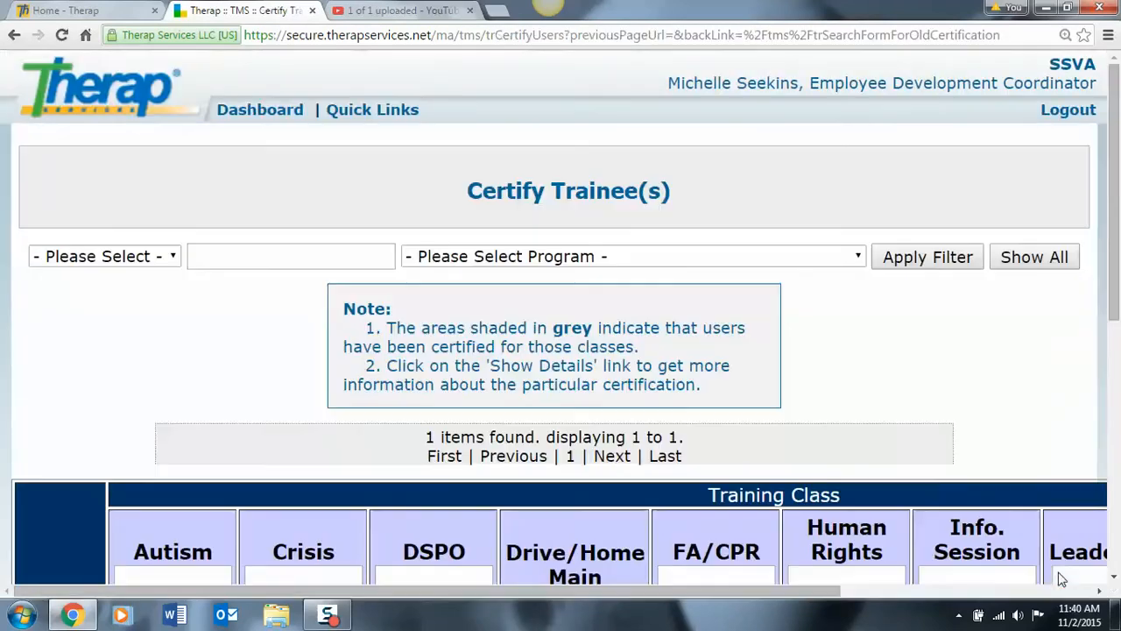
# - Enter 08/20/2015 as the trainee's certification date for the Crisis class
pyautogui.scroll(-5, 909, 451)
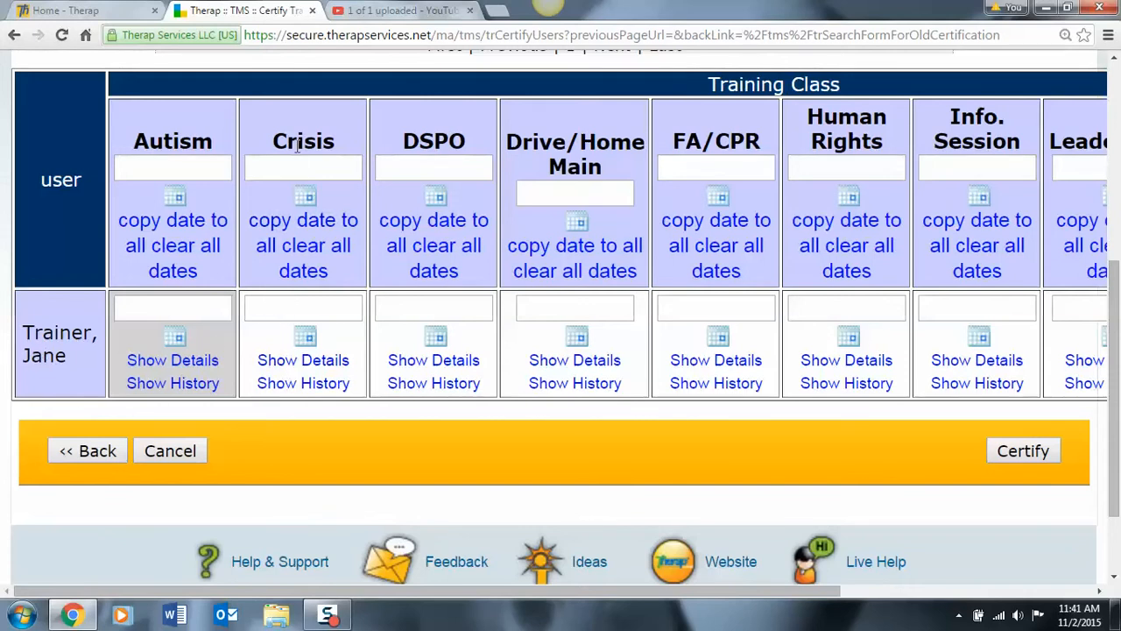
pyautogui.click(248, 303)
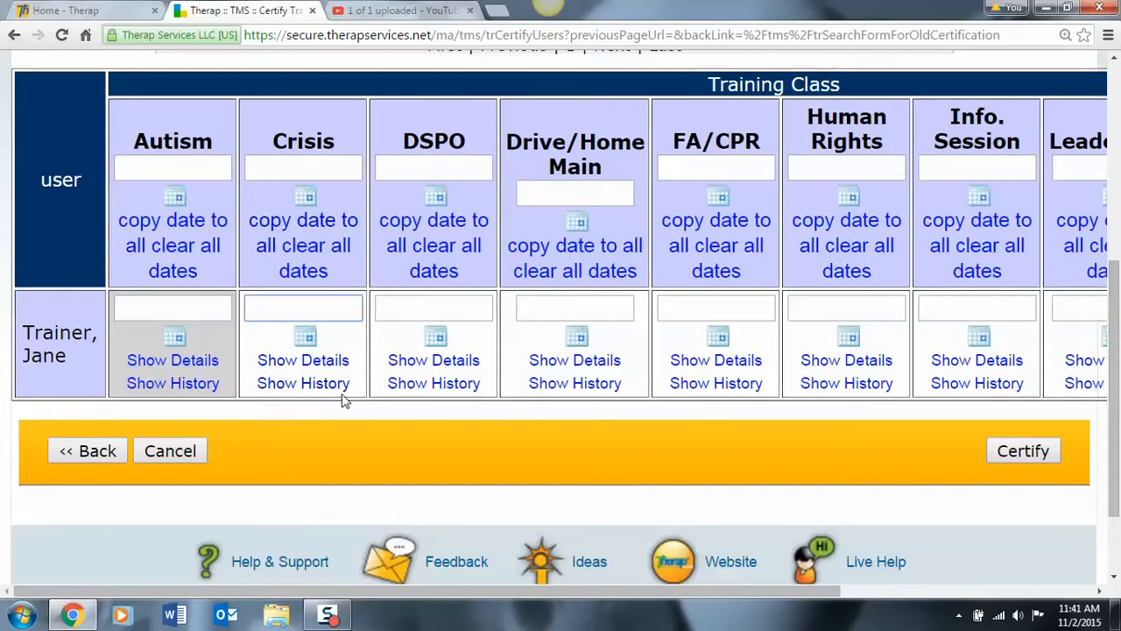
pyautogui.write('08/20/2015')
pyautogui.click(403, 306)
pyautogui.click(541, 309)
pyautogui.click(671, 306)
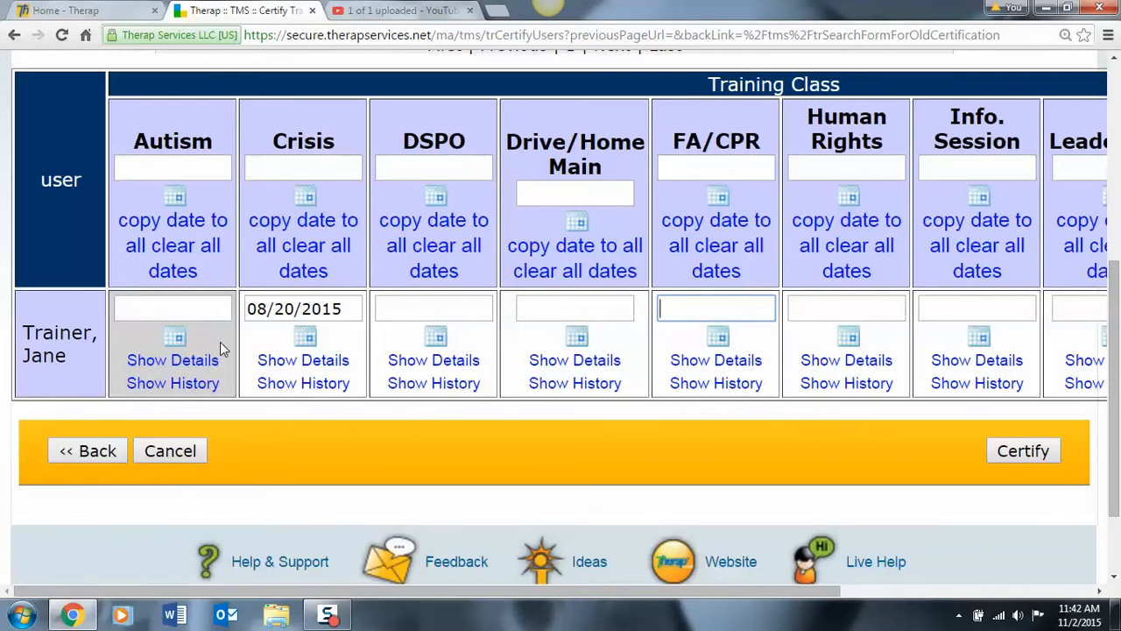
# - Review the trainee's Autism training history in an enlarged window, including the certificate list and deletion section, and close it
pyautogui.click(179, 383)
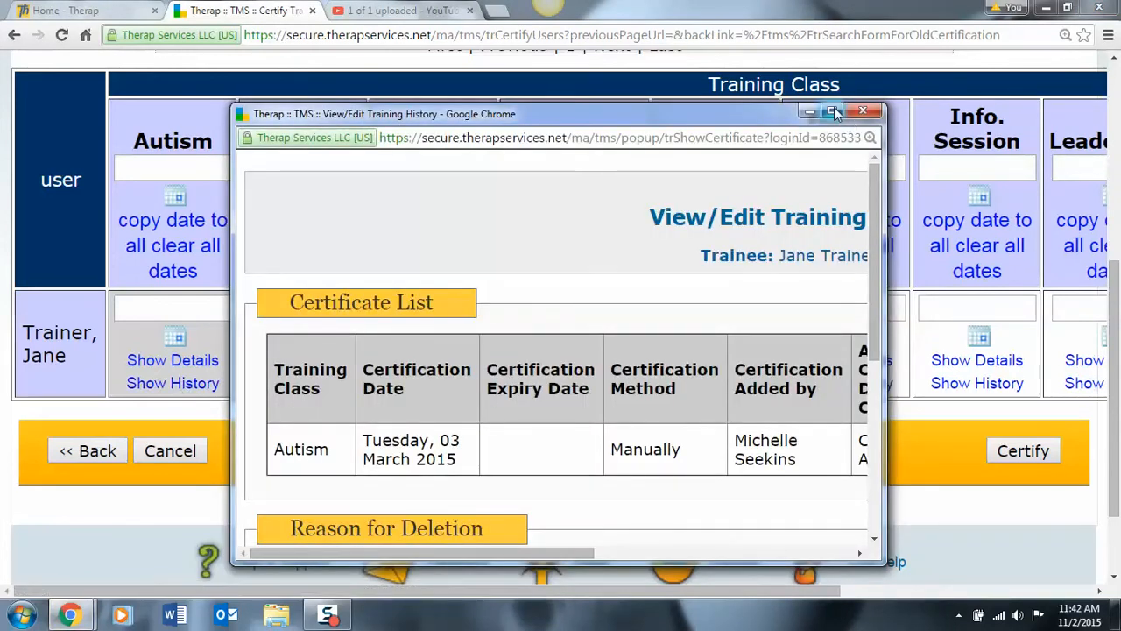
pyautogui.click(833, 110)
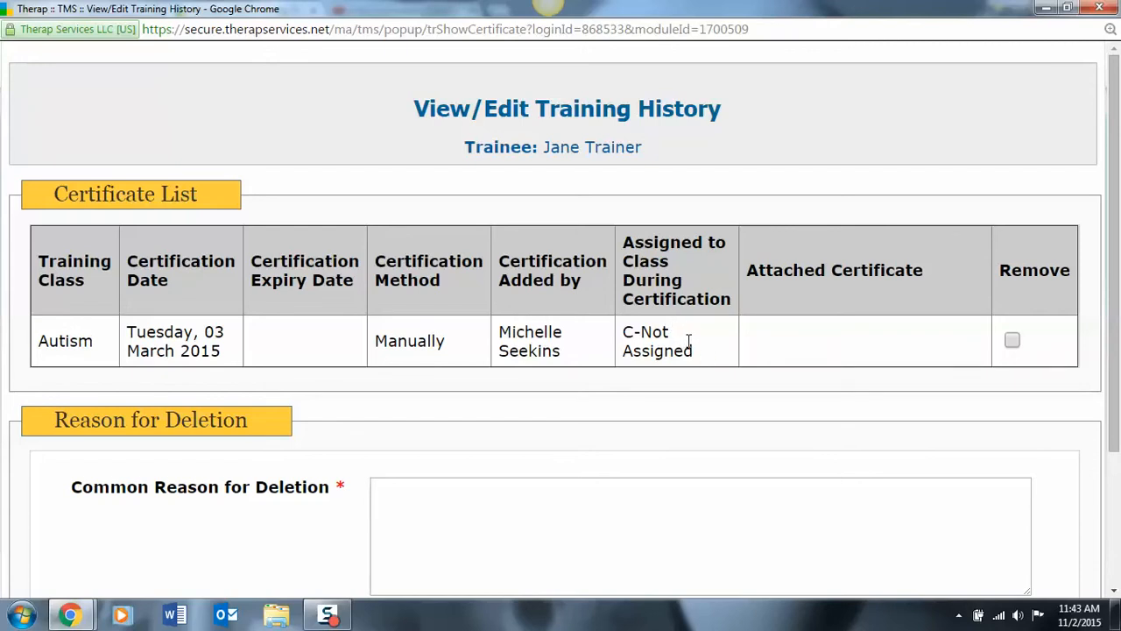
pyautogui.scroll(-1, 690, 343)
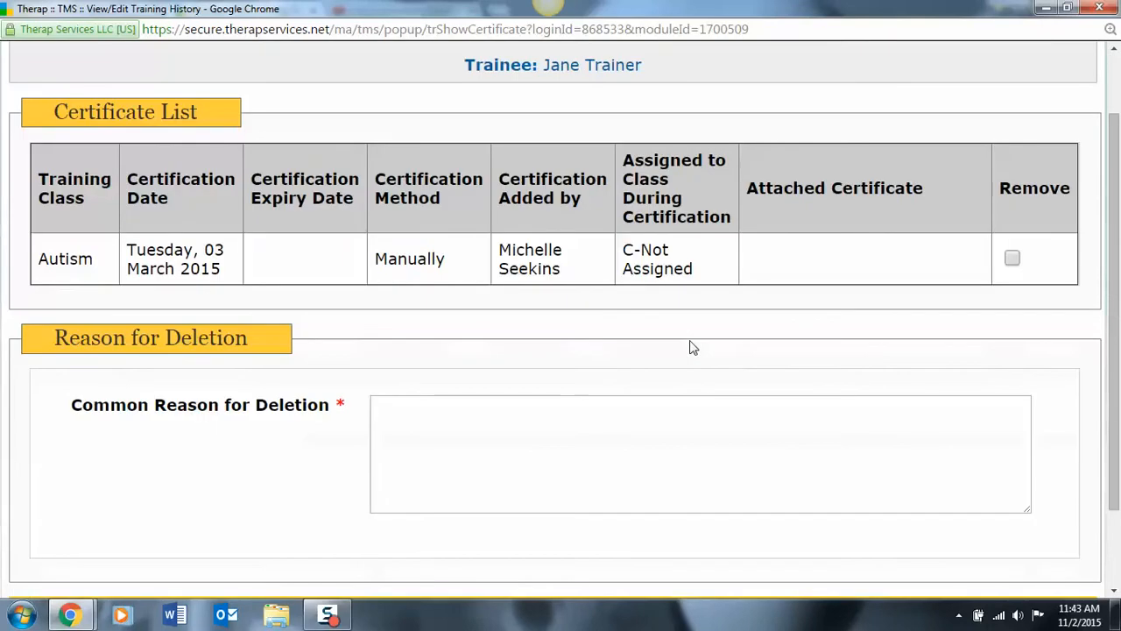
pyautogui.scroll(-1, 678, 283)
pyautogui.scroll(2, 678, 283)
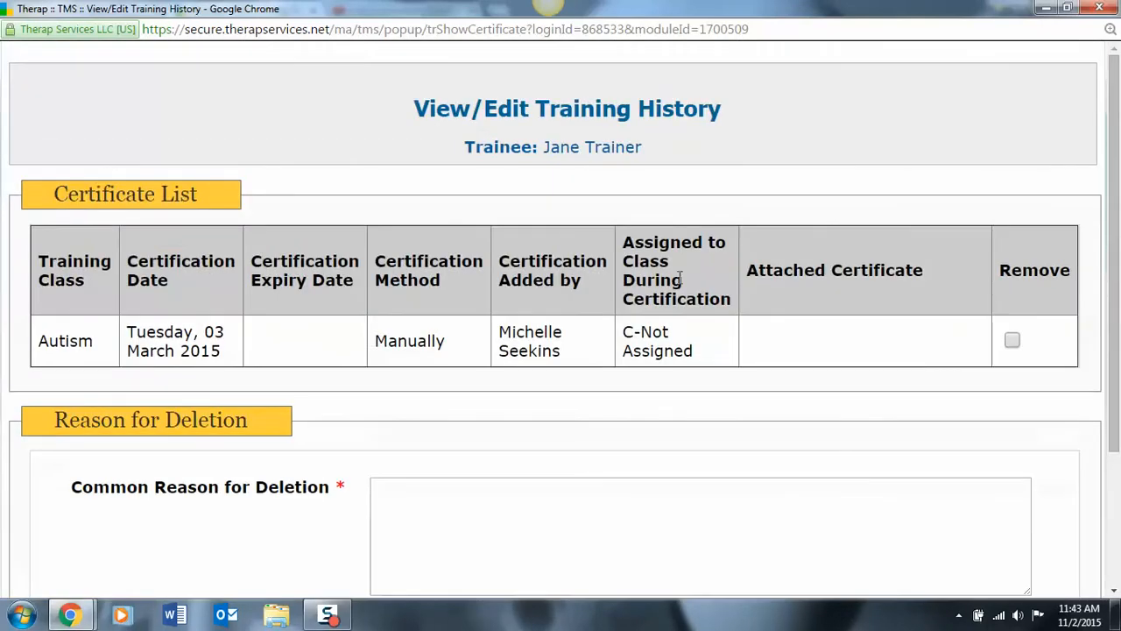
pyautogui.click(1099, 8)
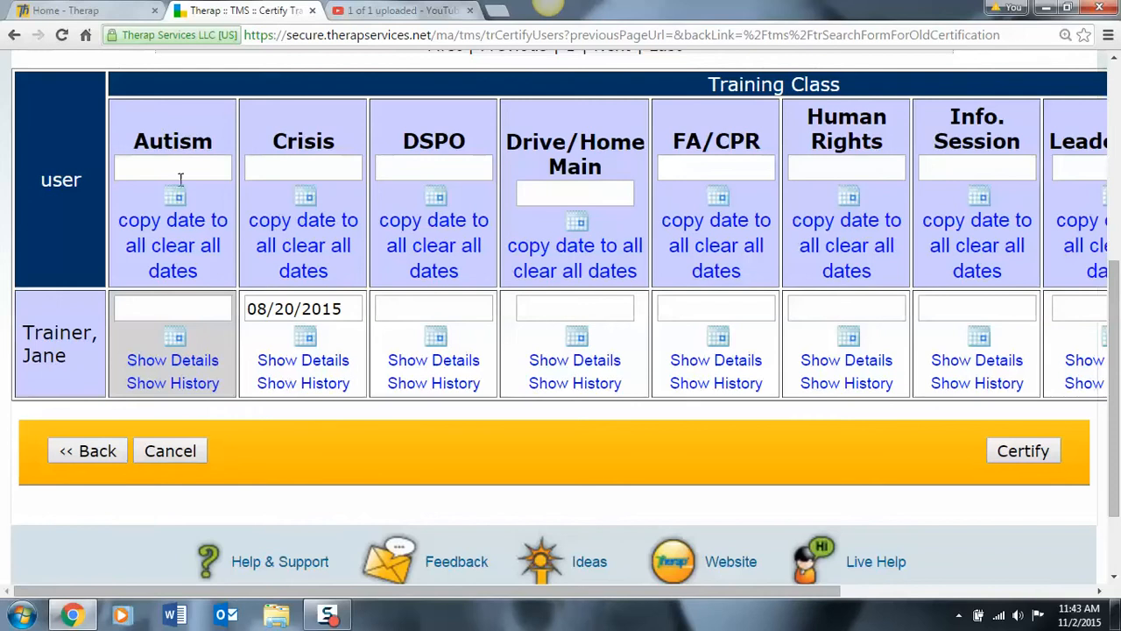
# - Open the trainee's Autism training history enlarged and mark its certificate for removal with the reason "wrong date entered"
pyautogui.click(186, 385)
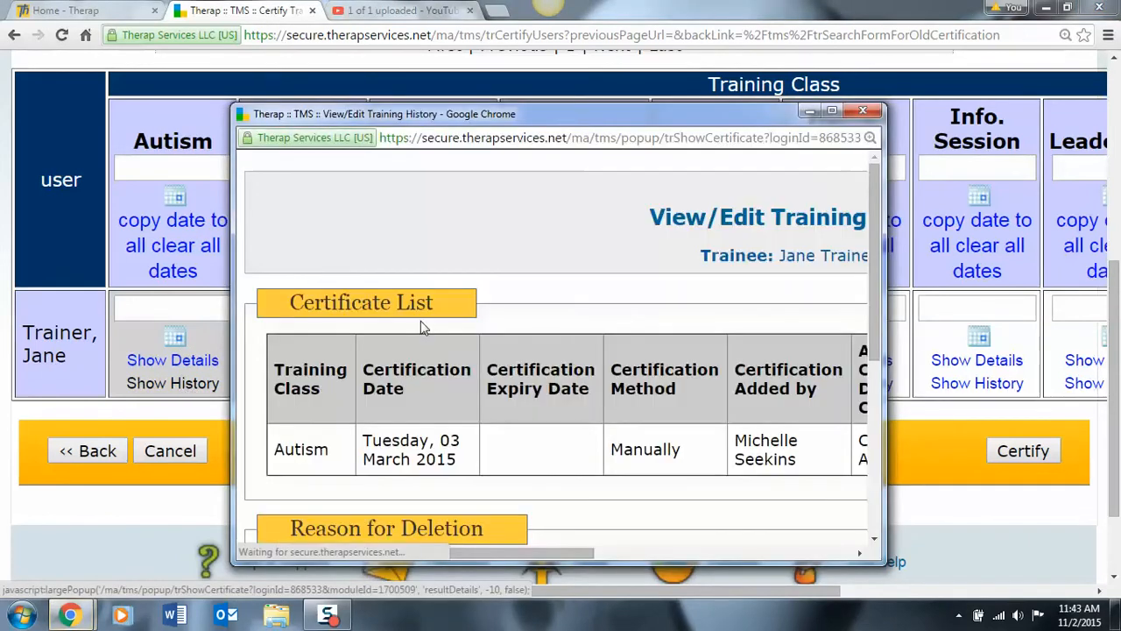
pyautogui.click(832, 110)
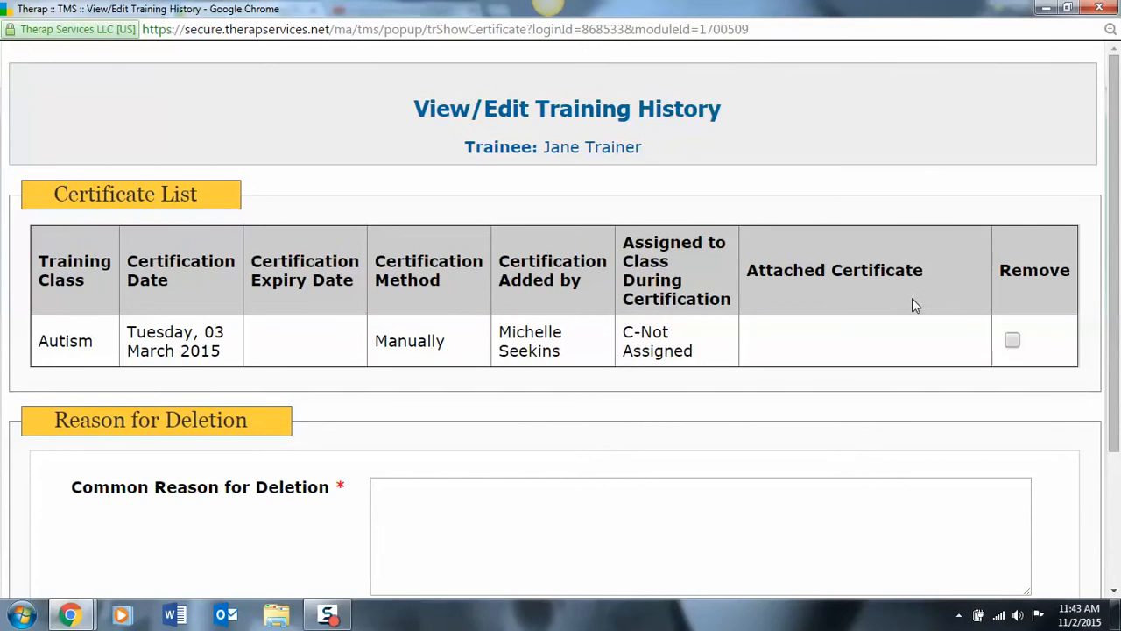
pyautogui.click(1012, 341)
pyautogui.click(887, 384)
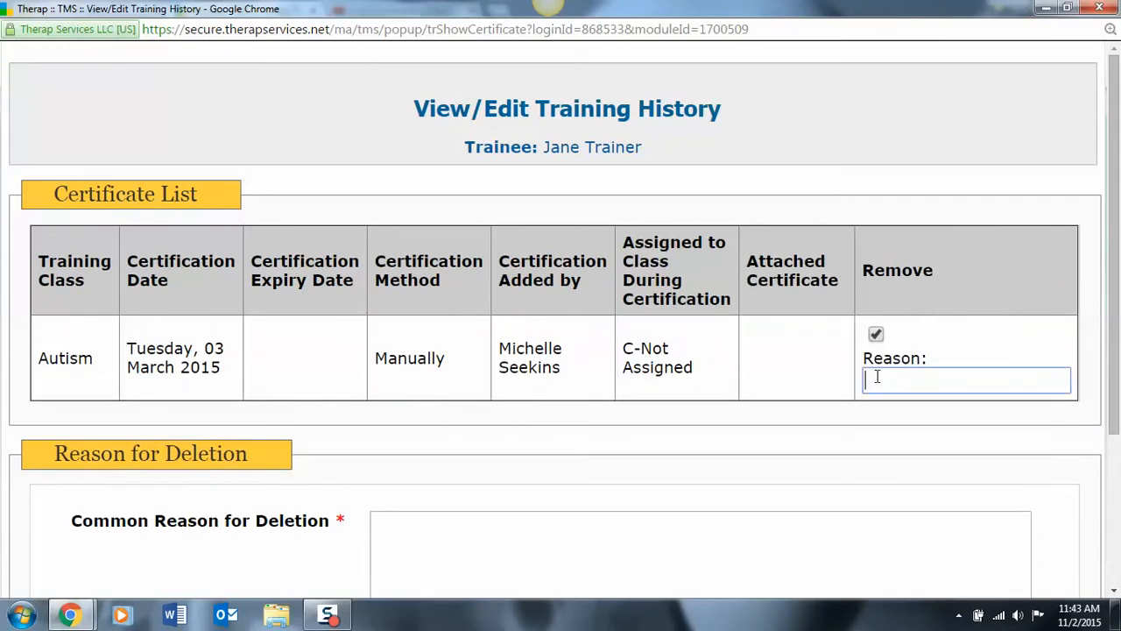
pyautogui.write('W')
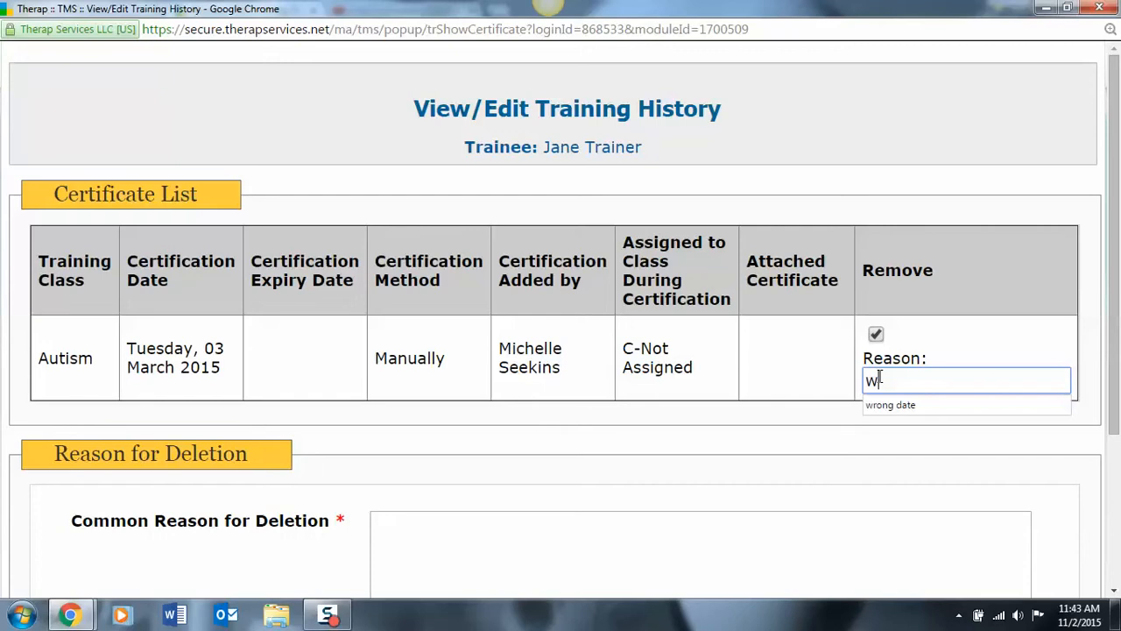
pyautogui.write('rong date')
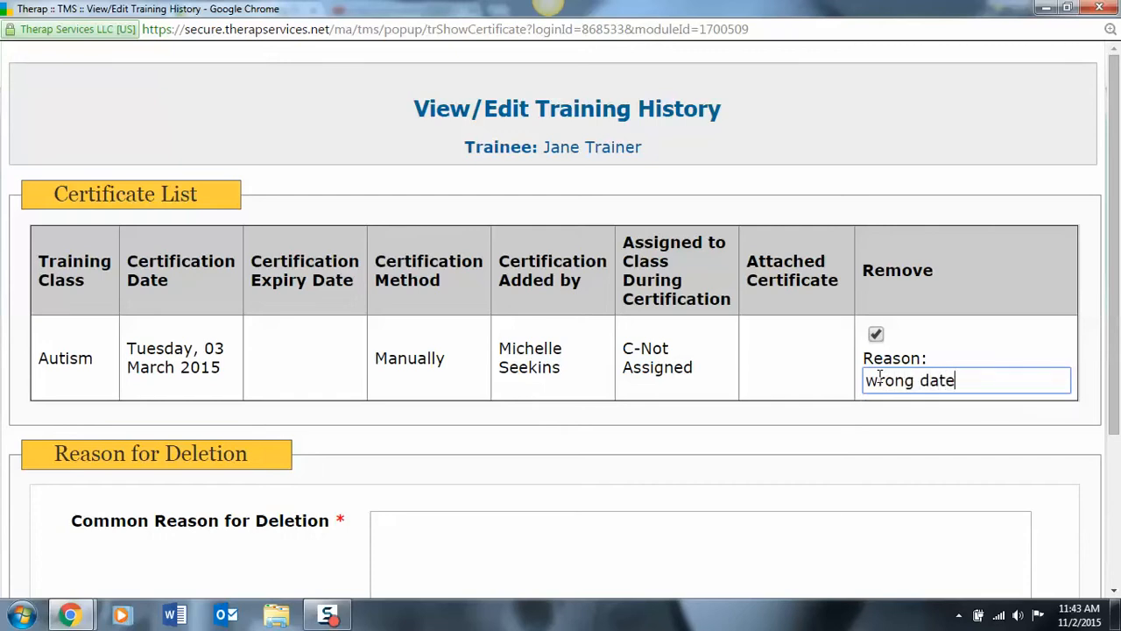
pyautogui.write(' entered')
# - Enter "wrong date entered" as the common reason for deletion and submit the certificate removal
pyautogui.scroll(-1, 613, 516)
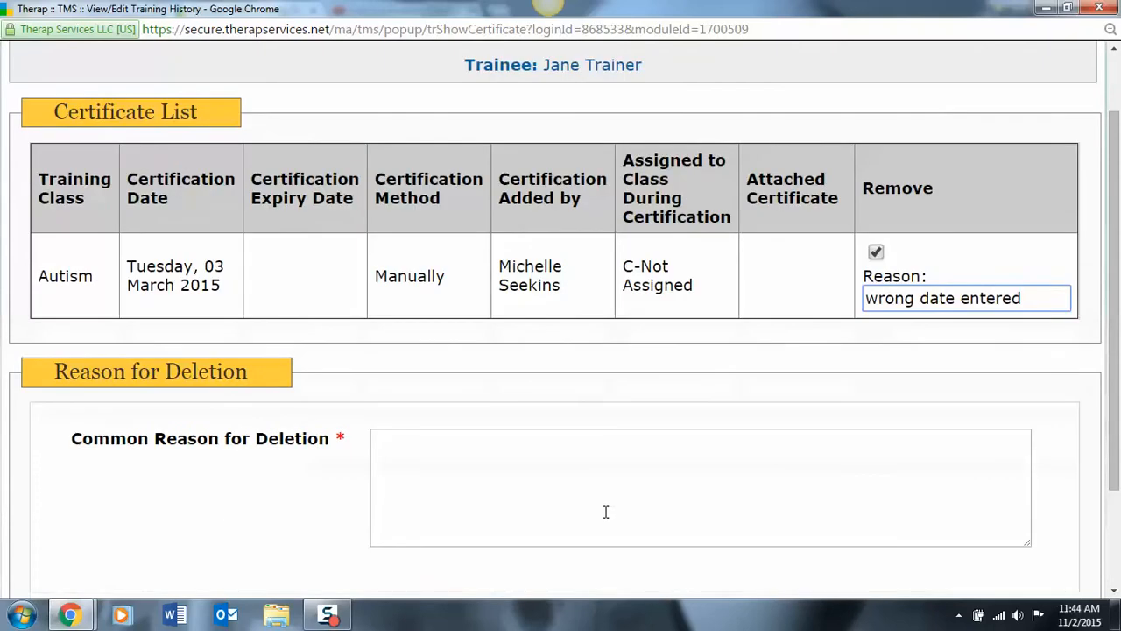
pyautogui.click(408, 446)
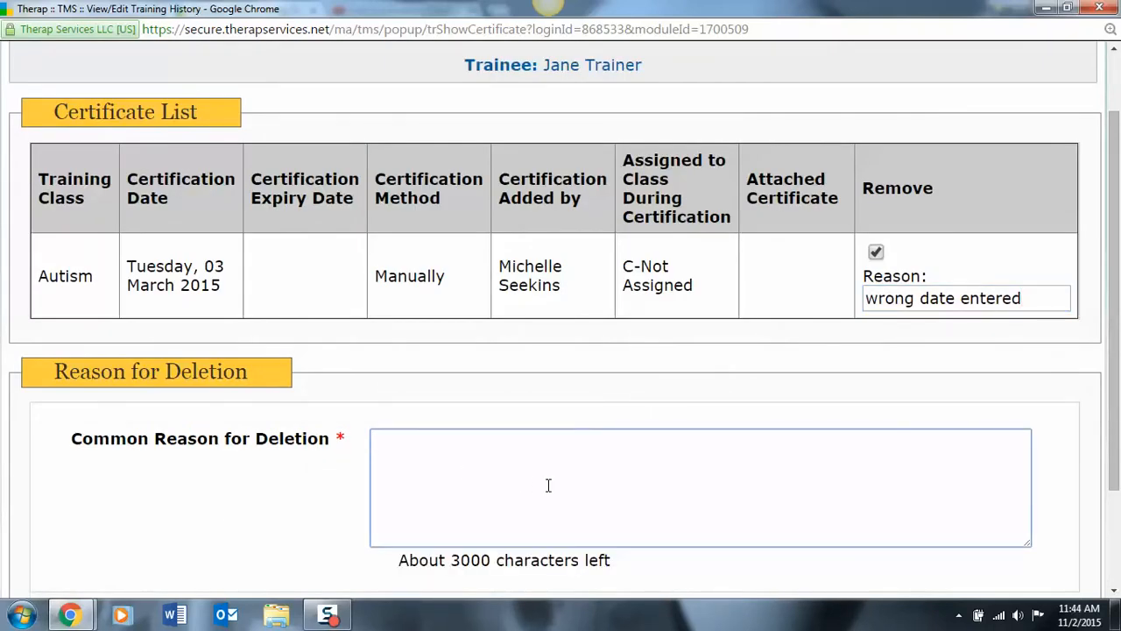
pyautogui.write('wrong date entered')
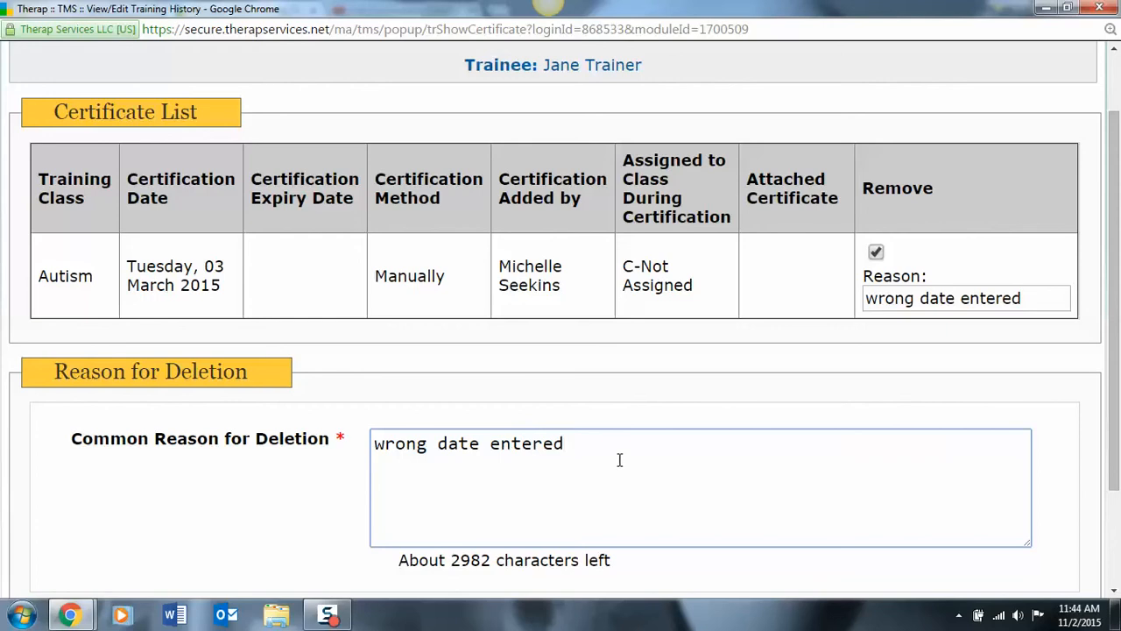
pyautogui.scroll(-3, 613, 491)
pyautogui.click(1026, 527)
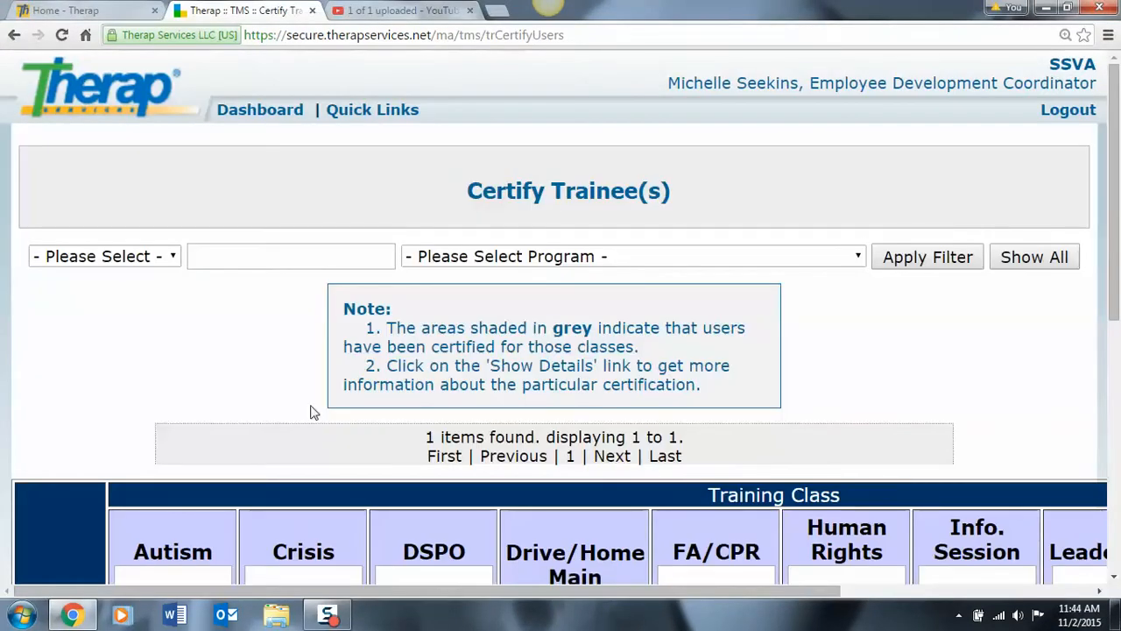
# - Enter 03/03/2015 as the trainee's certification date for the Autism class and certify the trainee
pyautogui.scroll(-4, 220, 408)
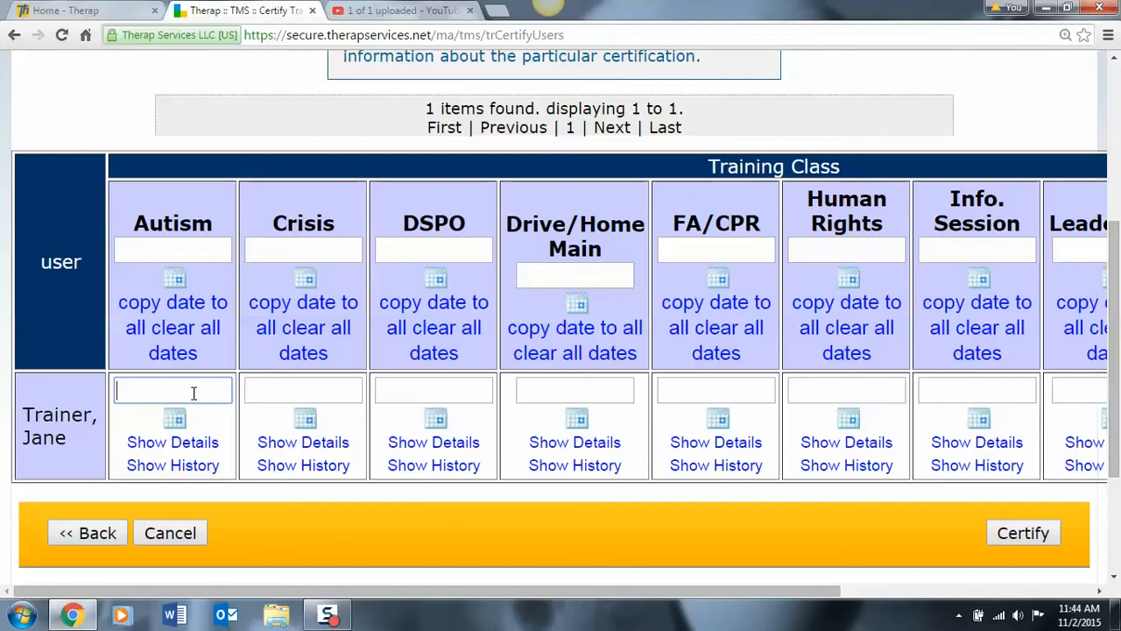
pyautogui.write('01')
pyautogui.press('BackSpace')
pyautogui.press('BackSpace')
pyautogui.write('0')
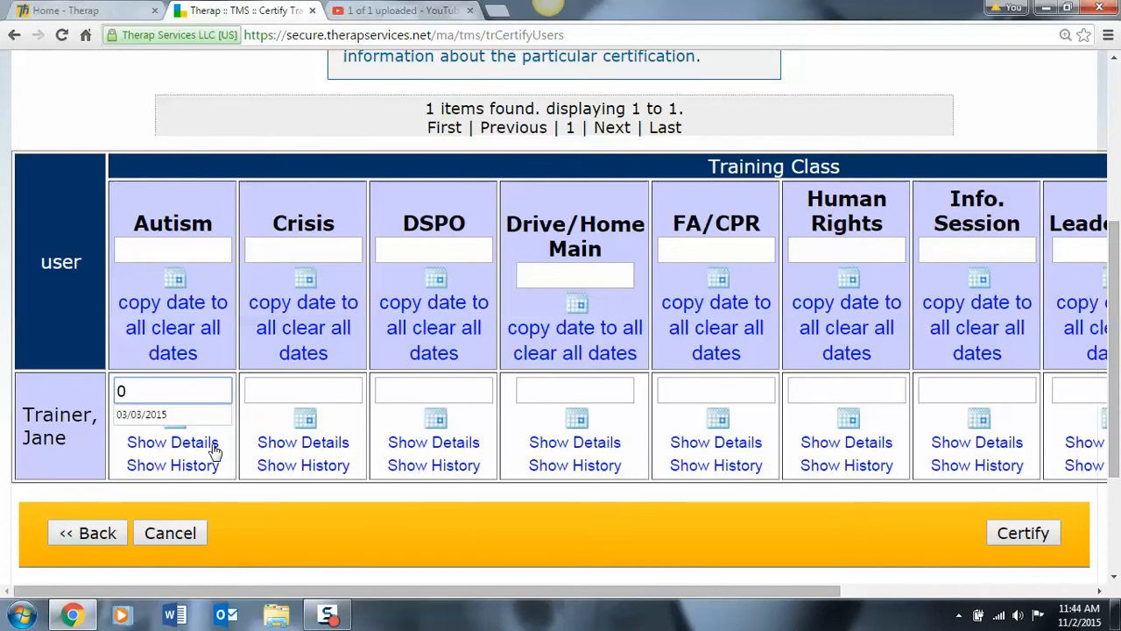
pyautogui.click(175, 418)
pyautogui.scroll(-2, 865, 427)
pyautogui.click(1021, 450)
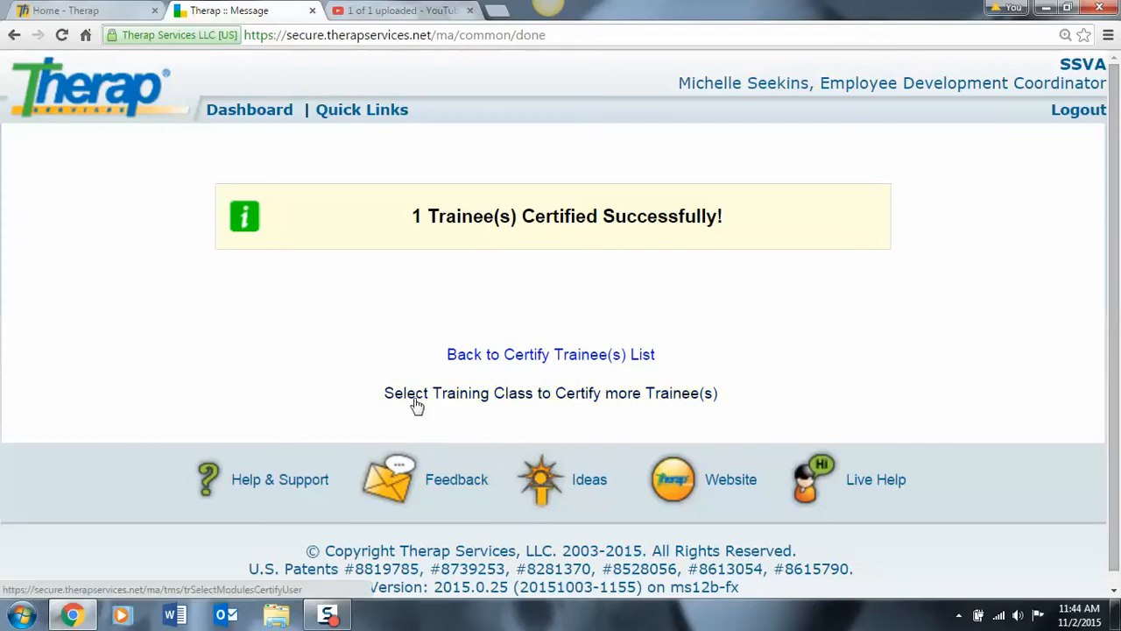
# - Return to class selection, choose PDT, PP-1, Policy Training, STRESS MGMT, Seizures and Therap, and proceed to the trainee search
pyautogui.click(601, 399)
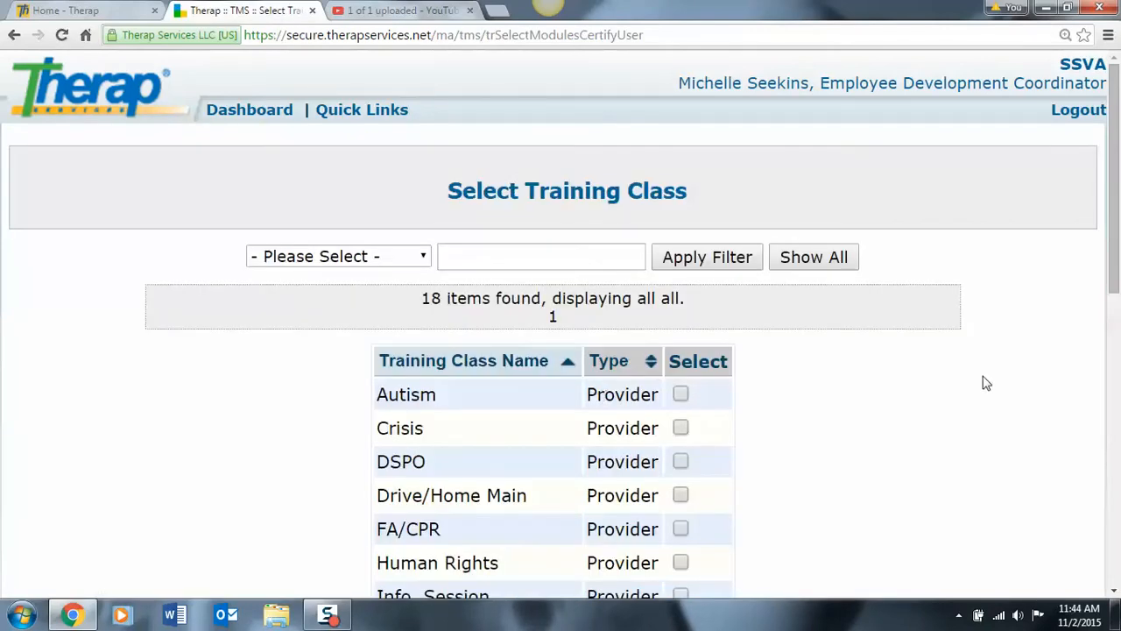
pyautogui.scroll(-3, 998, 385)
pyautogui.scroll(-1, 986, 383)
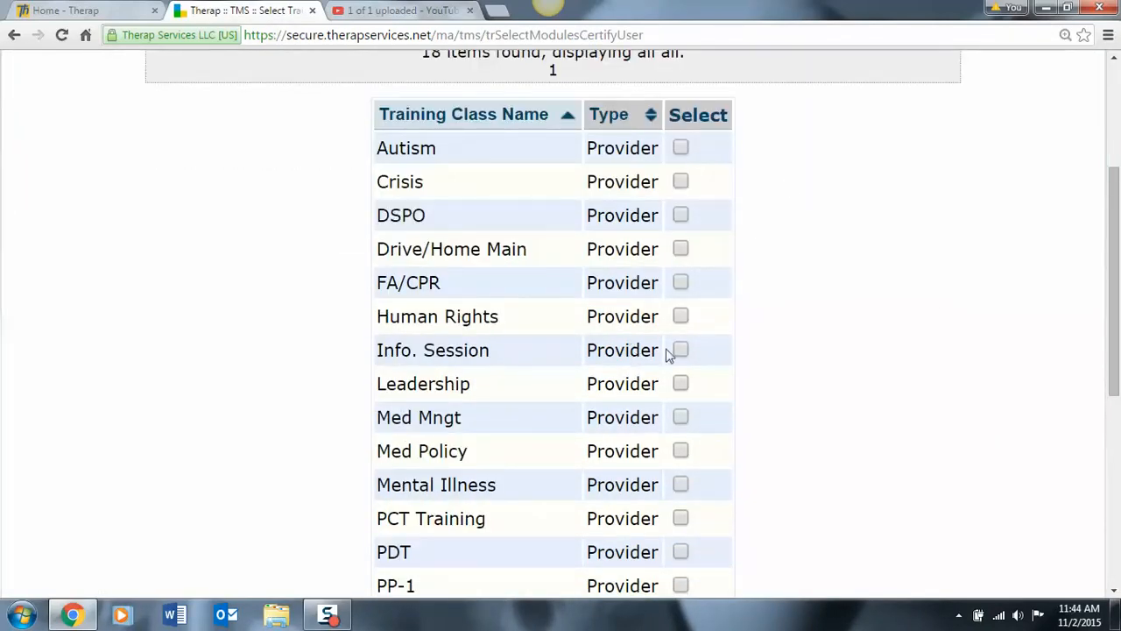
pyautogui.scroll(-3, 728, 348)
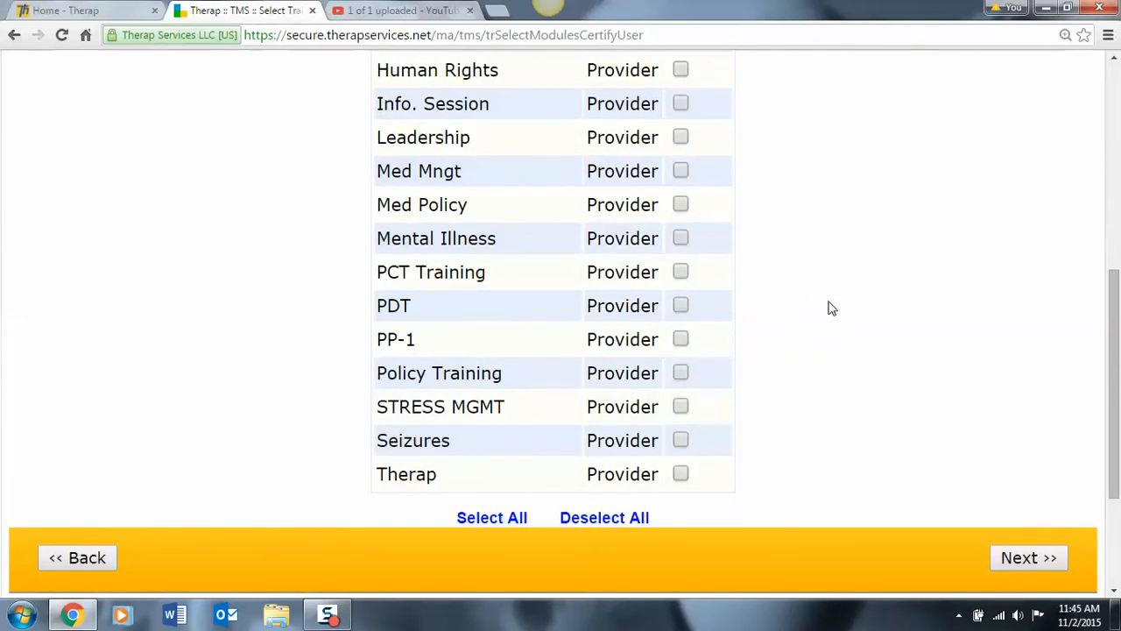
pyautogui.scroll(3, 819, 258)
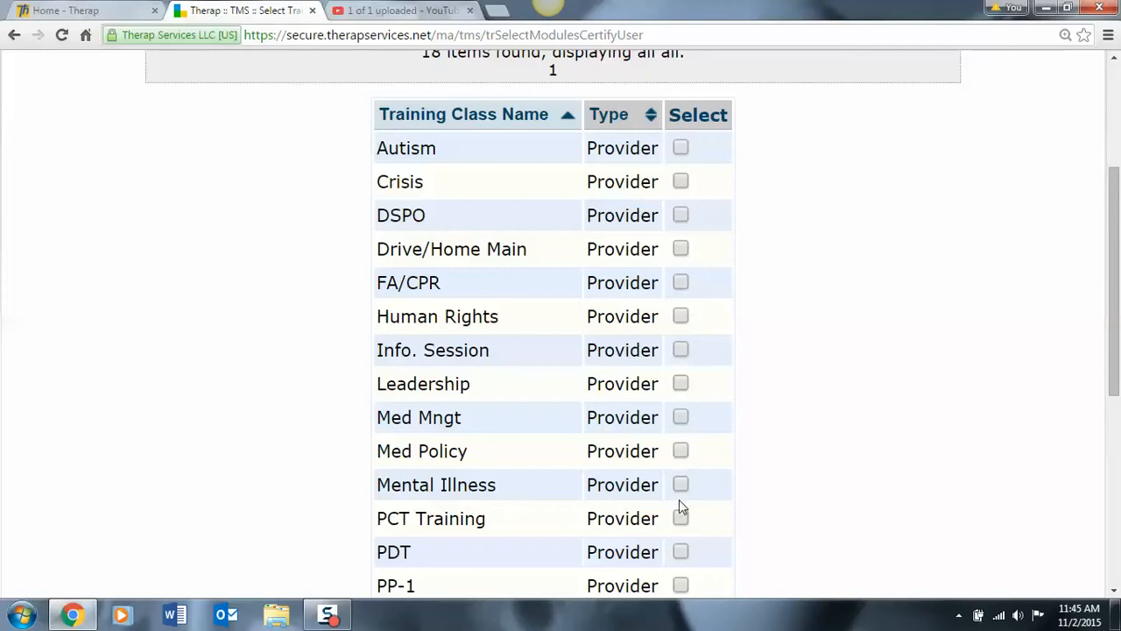
pyautogui.scroll(-2, 679, 500)
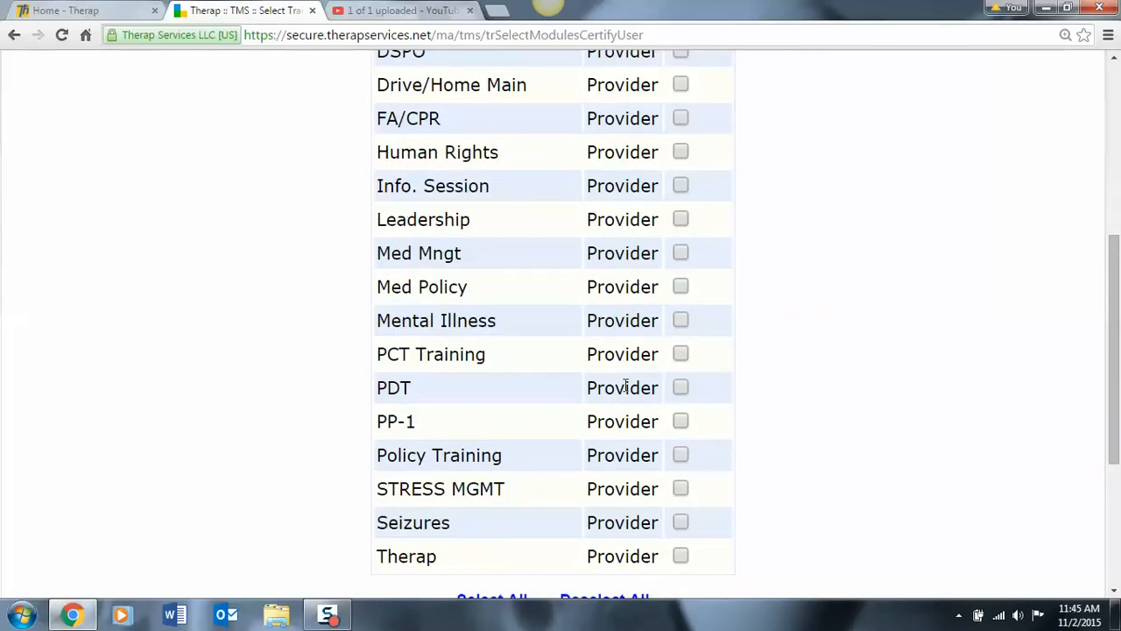
pyautogui.click(680, 389)
pyautogui.click(680, 422)
pyautogui.click(680, 456)
pyautogui.click(680, 488)
pyautogui.click(681, 523)
pyautogui.click(681, 556)
pyautogui.scroll(-2, 913, 503)
pyautogui.click(1046, 480)
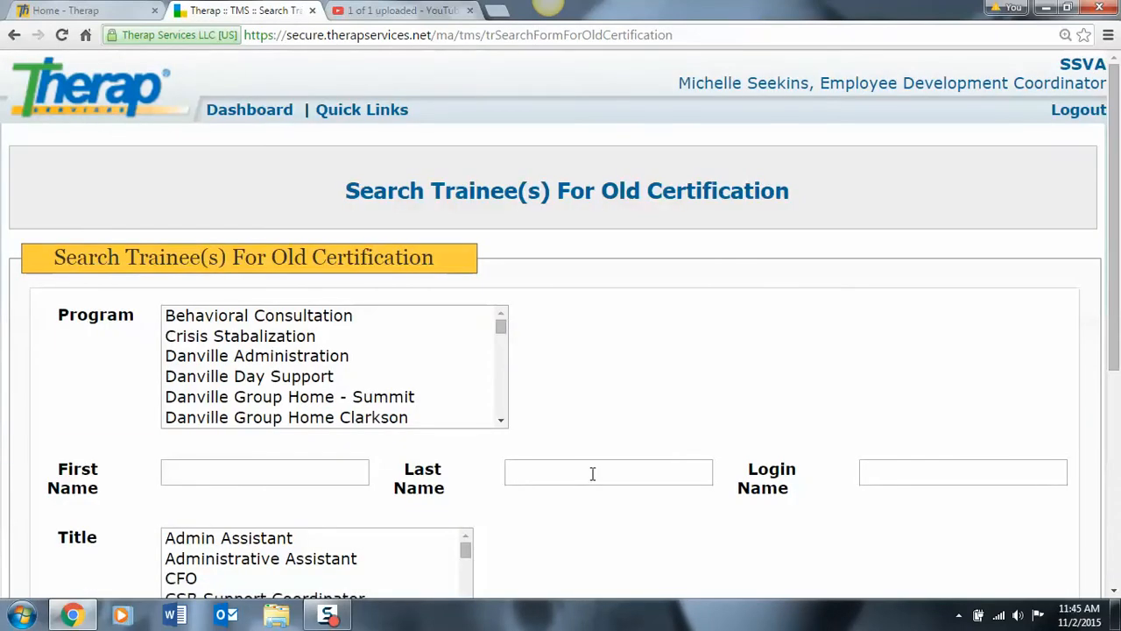
# - Search for the trainee by last name to reach the six-class date grid, and cancel without entering any dates
pyautogui.click(591, 470)
pyautogui.write('t')
pyautogui.click(582, 498)
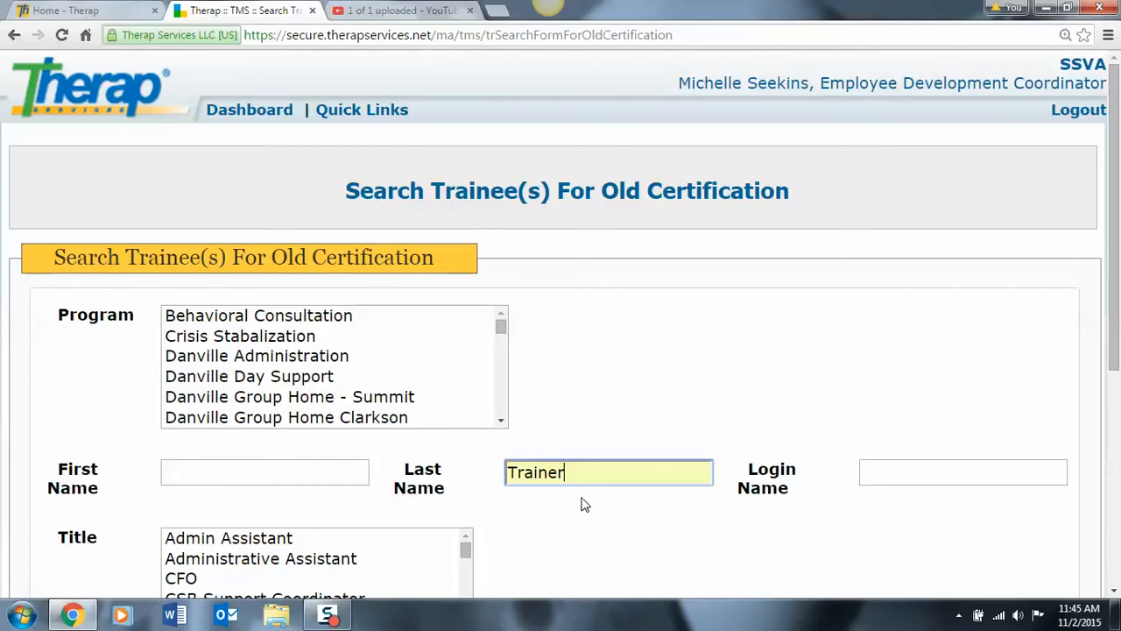
pyautogui.scroll(-1, 697, 505)
pyautogui.scroll(-1, 696, 505)
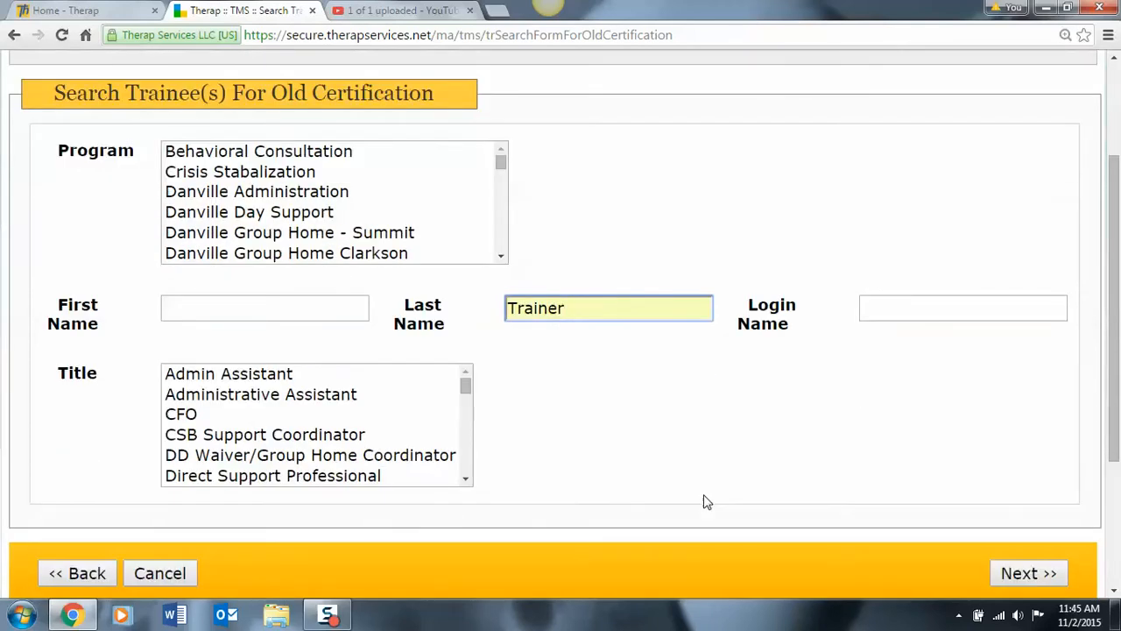
pyautogui.click(1009, 578)
pyautogui.scroll(-4, 733, 412)
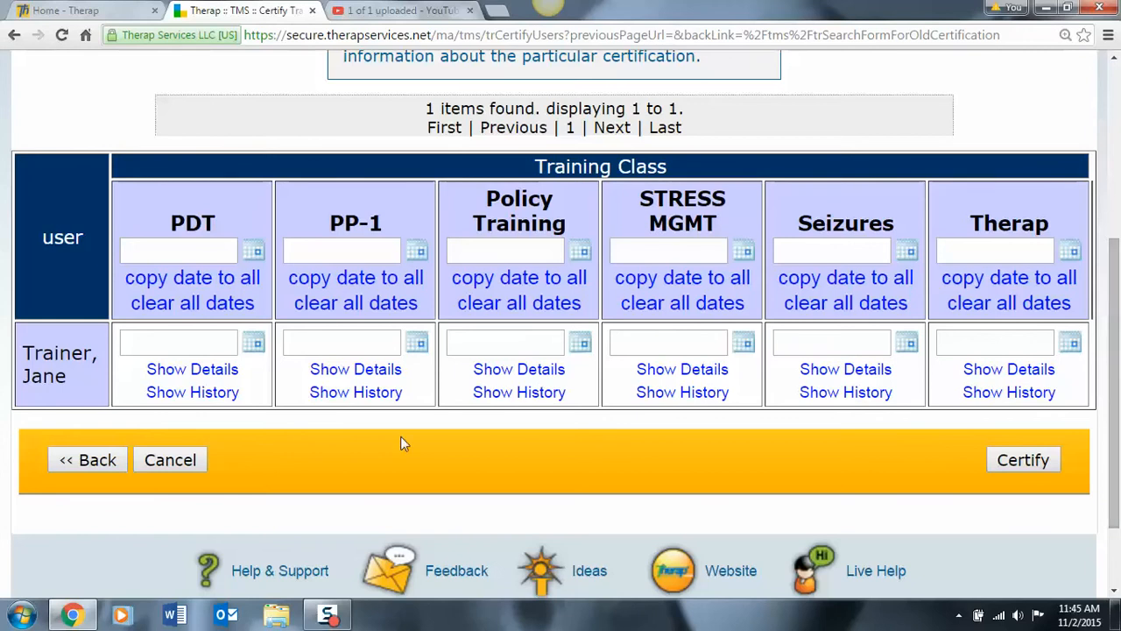
pyautogui.scroll(-1, 947, 409)
pyautogui.scroll(1, 947, 408)
pyautogui.click(198, 461)
# - Examine the Training Management System options on the Agency dashboard, including certification, reports, history and class management
pyautogui.scroll(-3, 738, 408)
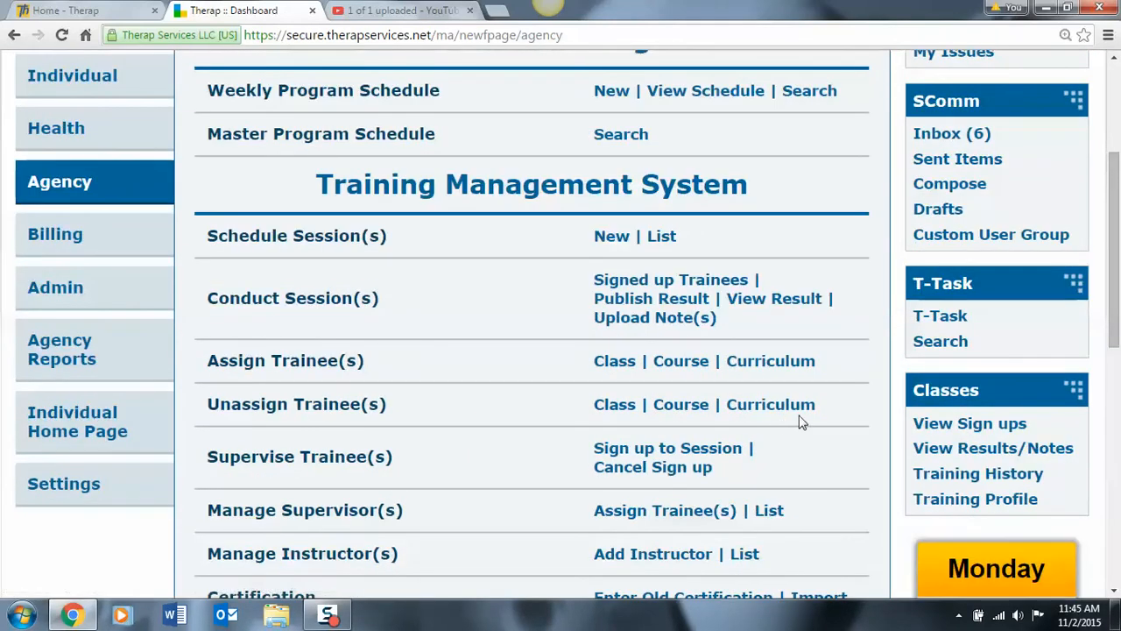
pyautogui.scroll(-2, 841, 414)
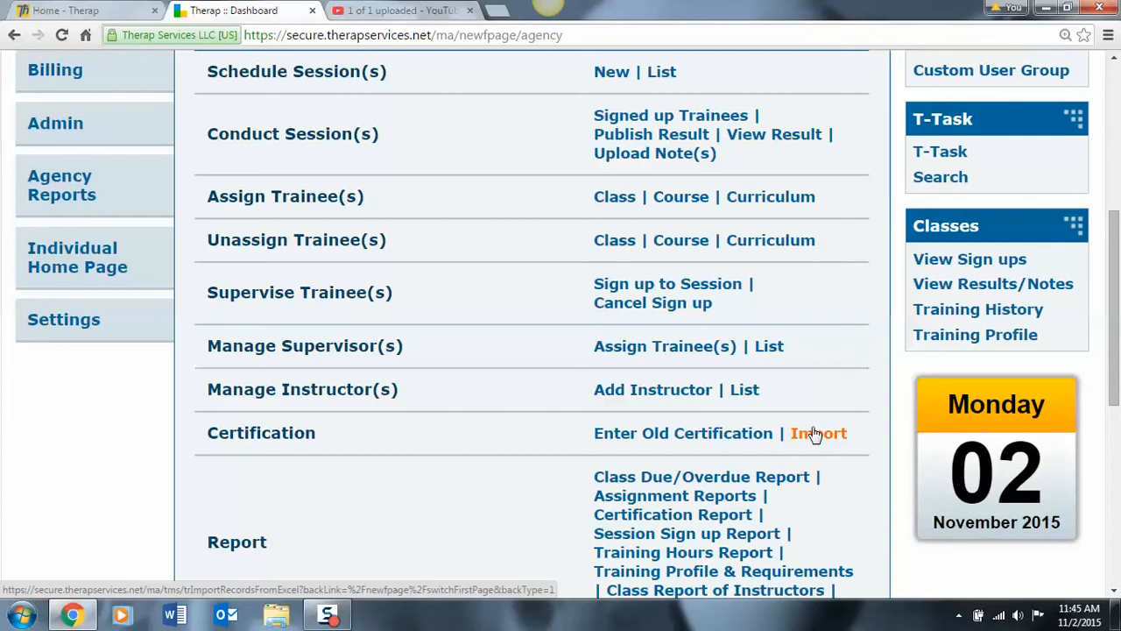
pyautogui.scroll(-6, 814, 434)
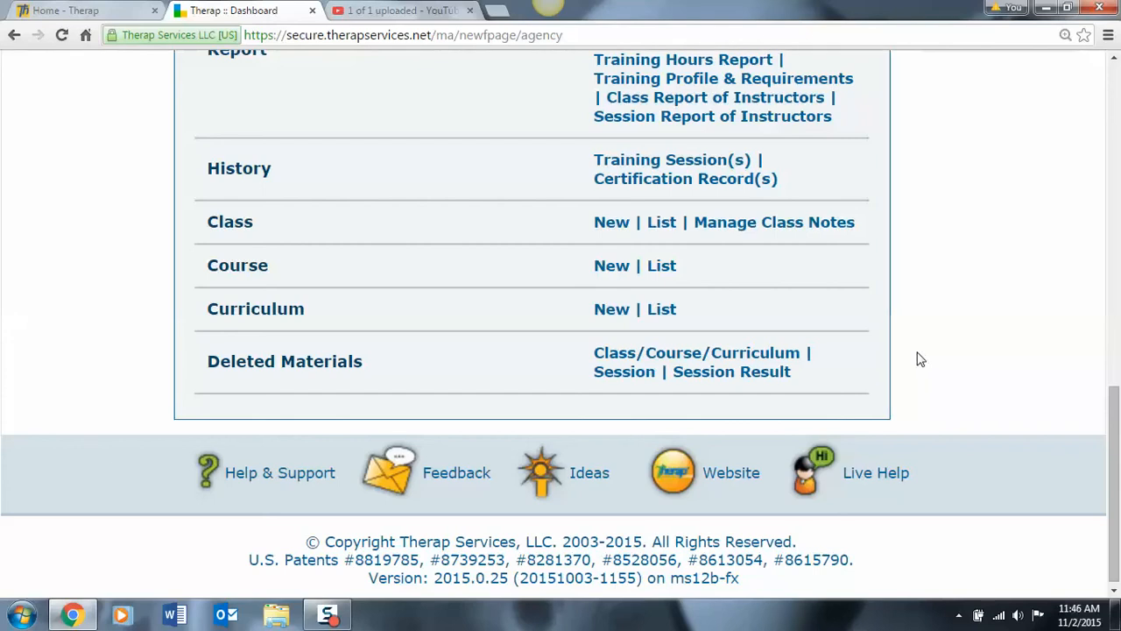
pyautogui.scroll(1, 920, 359)
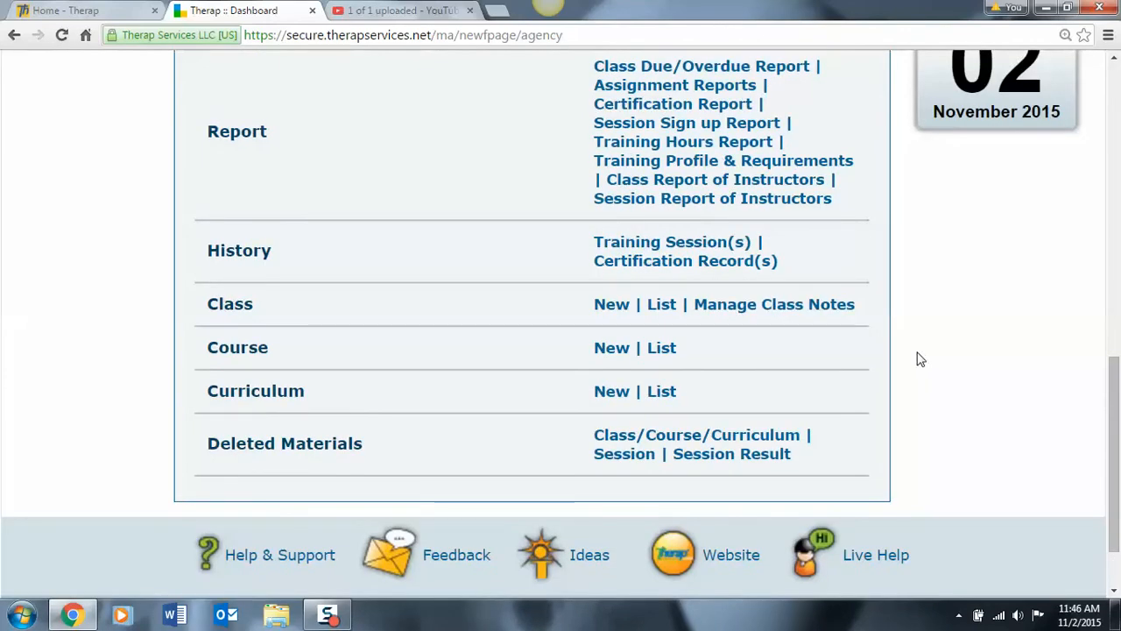
pyautogui.scroll(1, 919, 359)
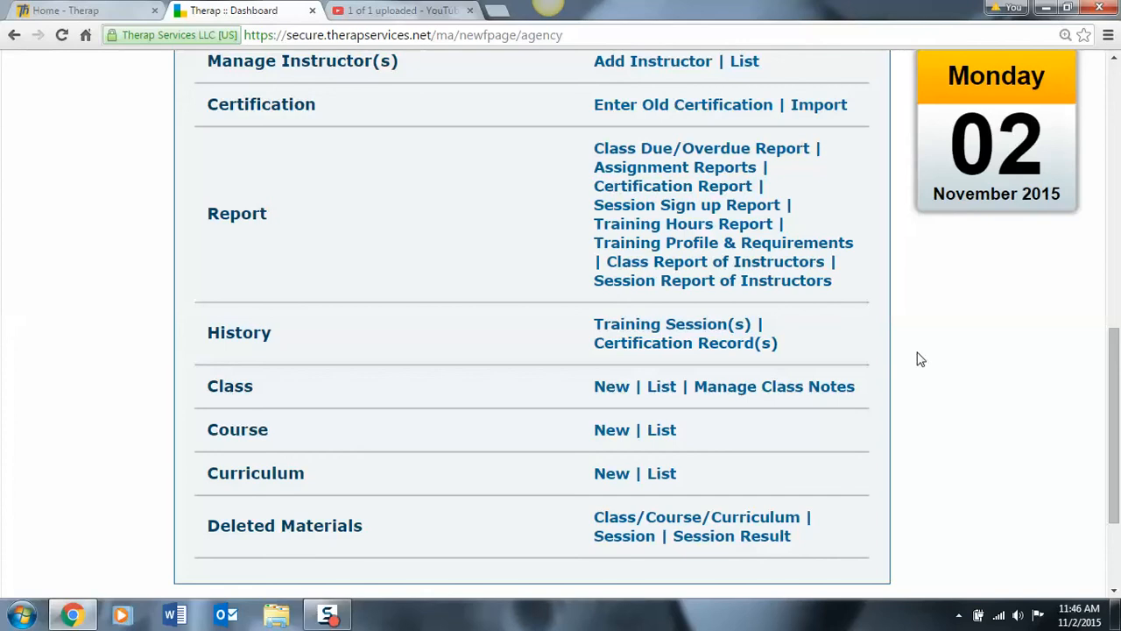
pyautogui.scroll(4, 920, 359)
pyautogui.scroll(3, 884, 262)
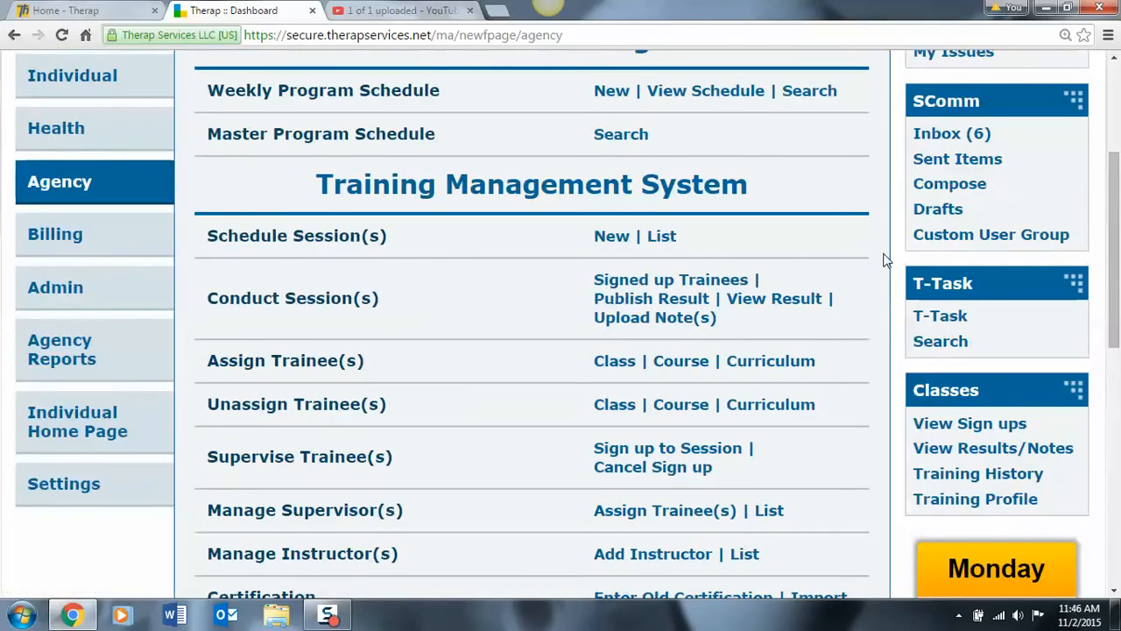
pyautogui.scroll(-2, 885, 260)
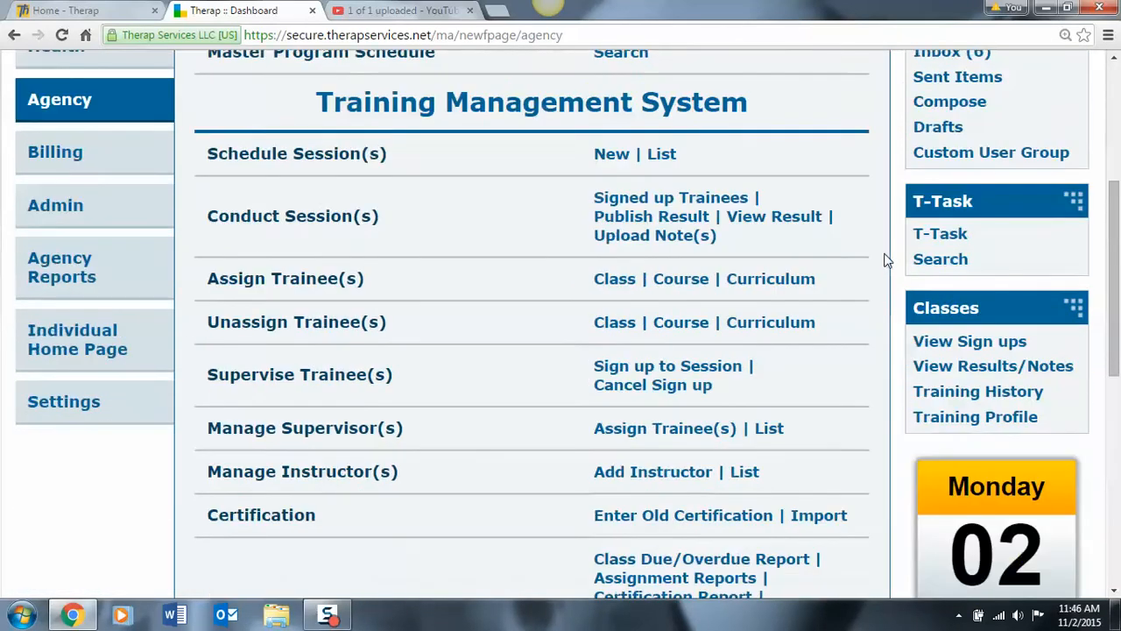
pyautogui.scroll(-2, 884, 260)
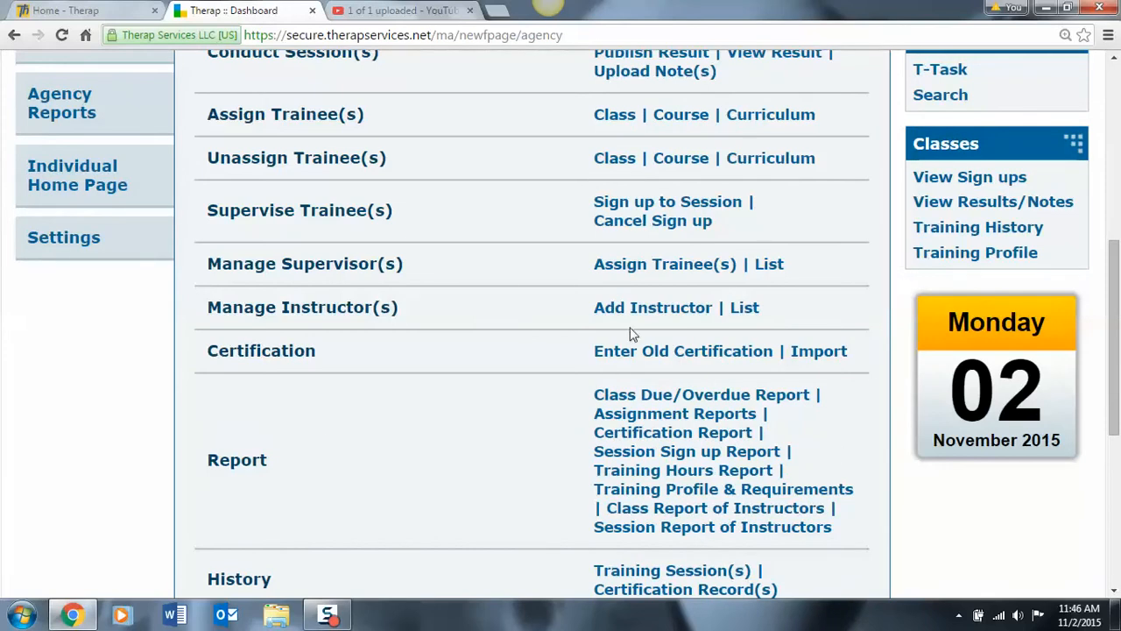
pyautogui.scroll(6, 628, 333)
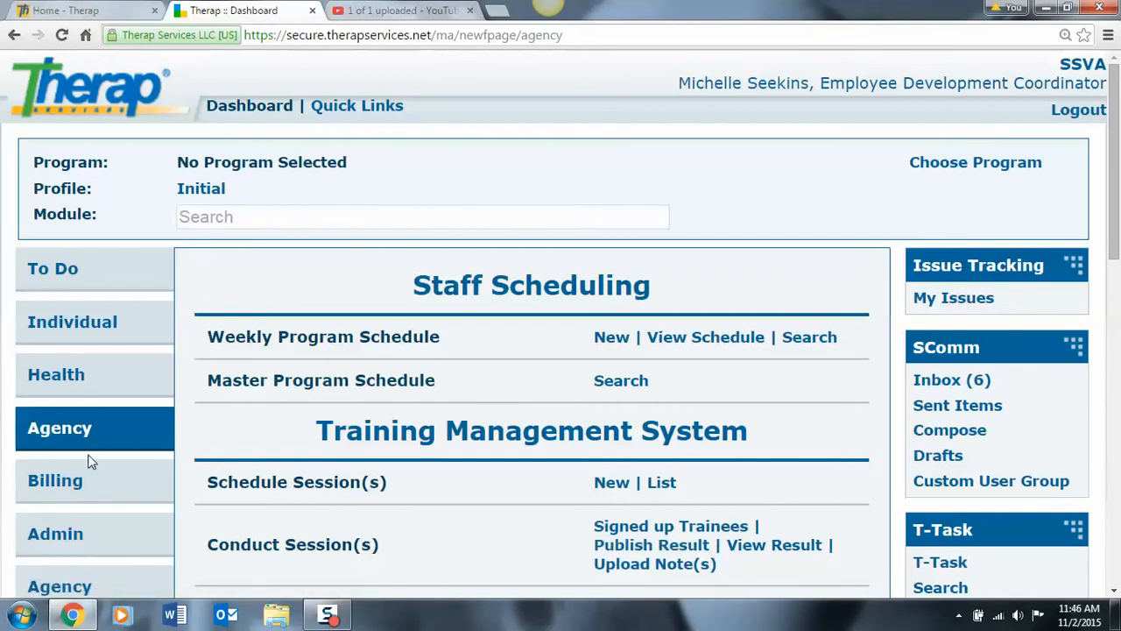
# - Start entering an old certification, choose only the FA/CPR class, and proceed to the trainee search
pyautogui.scroll(-5, 412, 433)
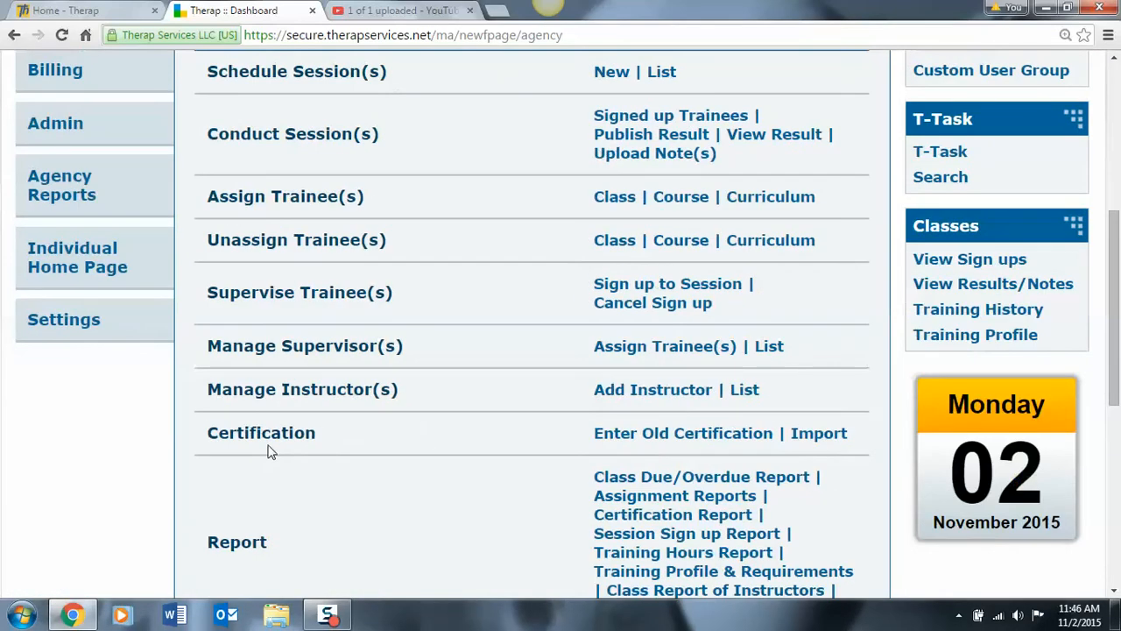
pyautogui.click(685, 443)
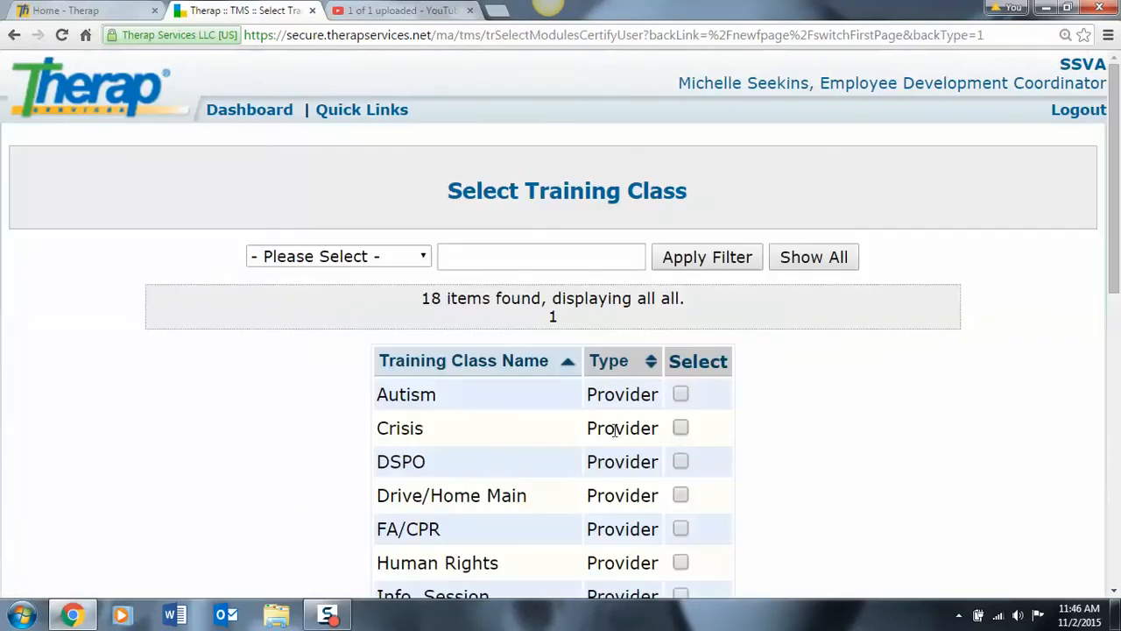
pyautogui.scroll(-2, 491, 434)
pyautogui.click(680, 365)
pyautogui.scroll(-5, 797, 390)
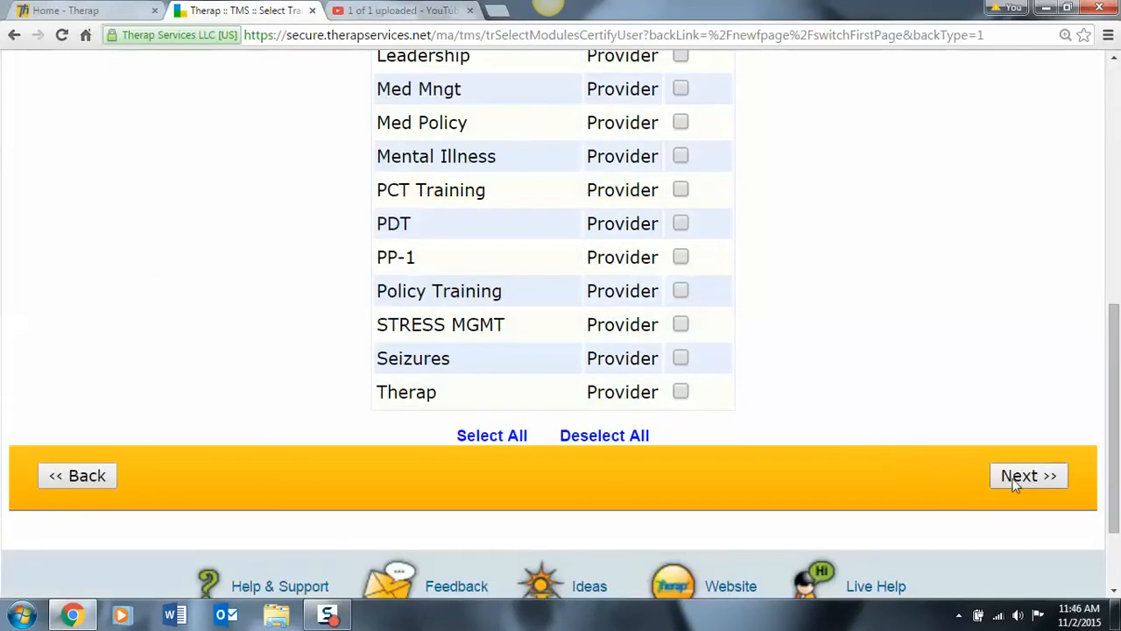
pyautogui.click(1016, 477)
# - Search for the trainee by last name to reach the FA/CPR certification date grid
pyautogui.click(544, 478)
pyautogui.write('tr')
pyautogui.click(583, 496)
pyautogui.scroll(-2, 585, 498)
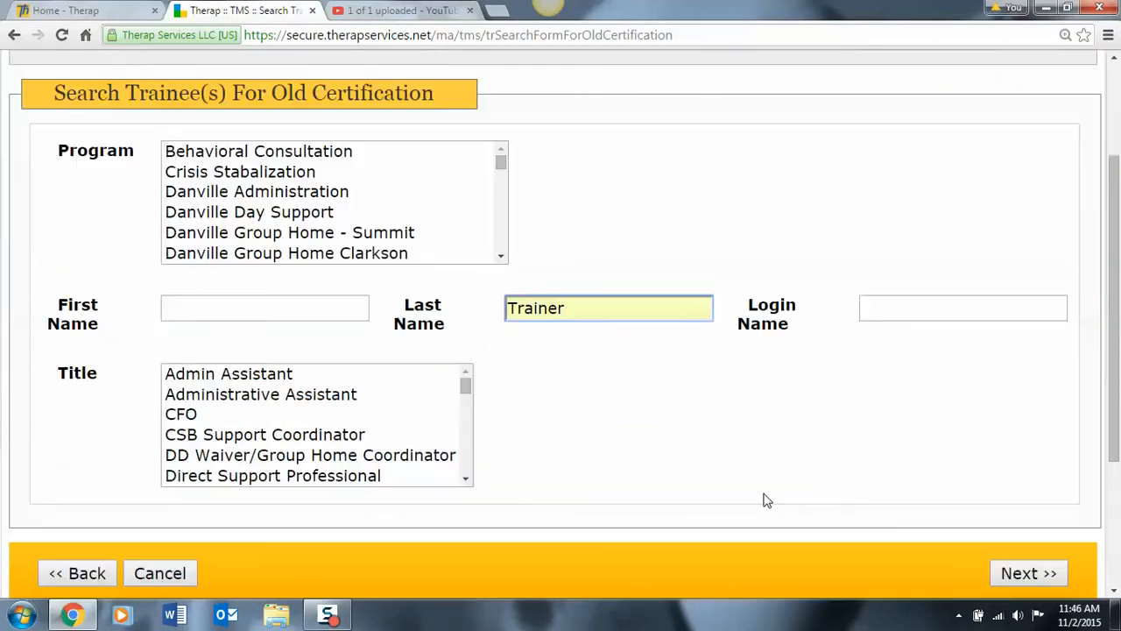
pyautogui.click(1025, 574)
pyautogui.scroll(-3, 638, 429)
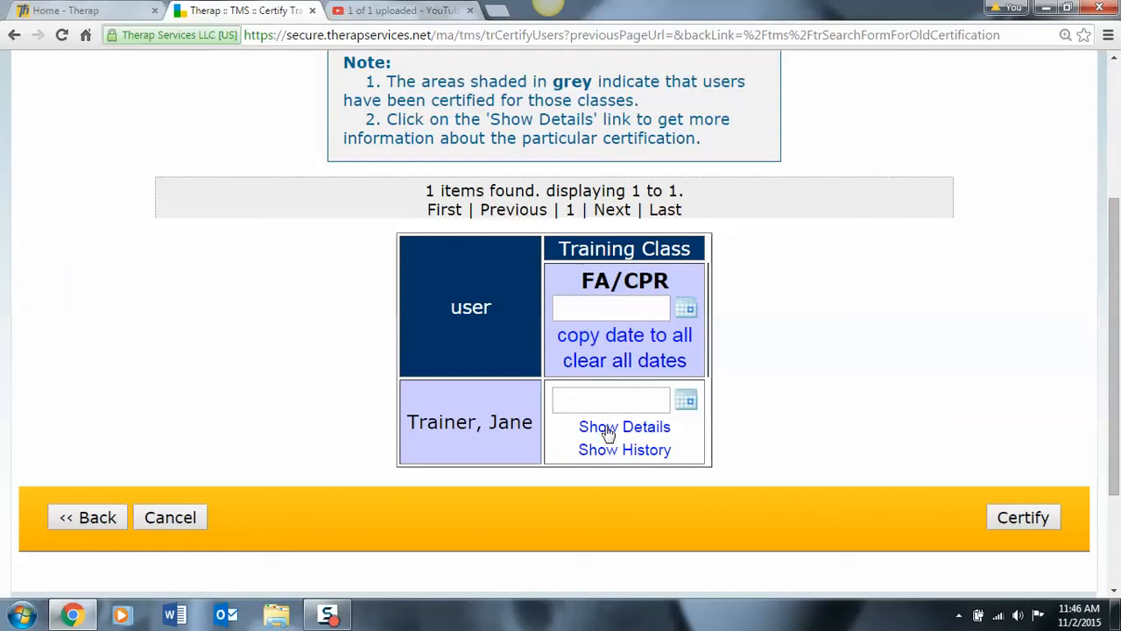
# - Enter 11/02/2015 as the trainee's FA/CPR certification date and certify the trainee
pyautogui.click(578, 399)
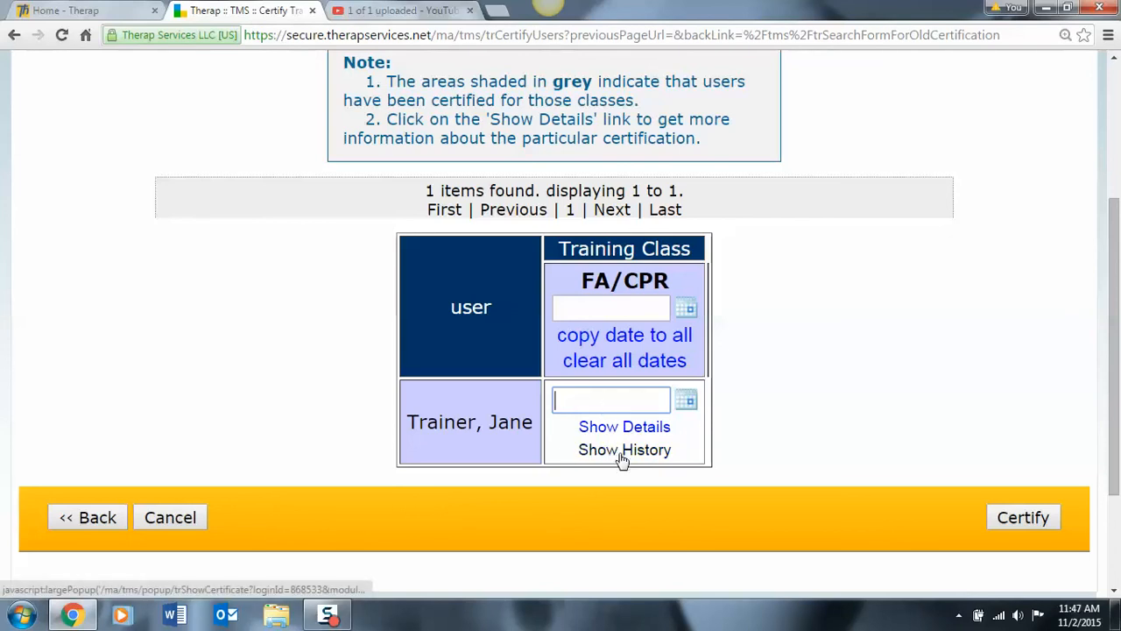
pyautogui.click(585, 400)
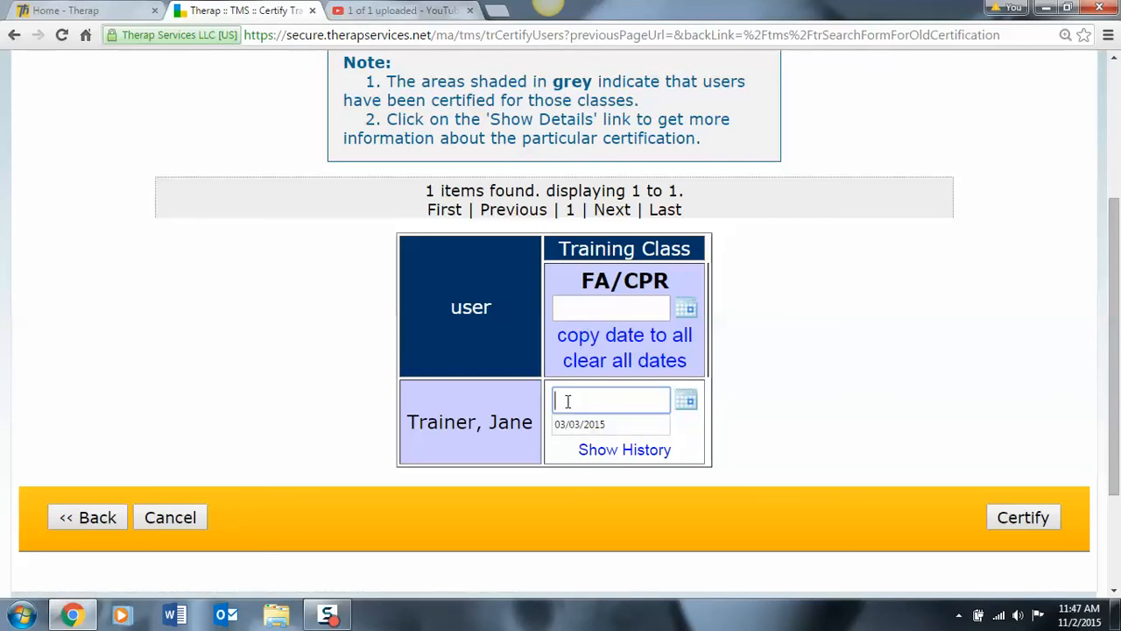
pyautogui.write('11/')
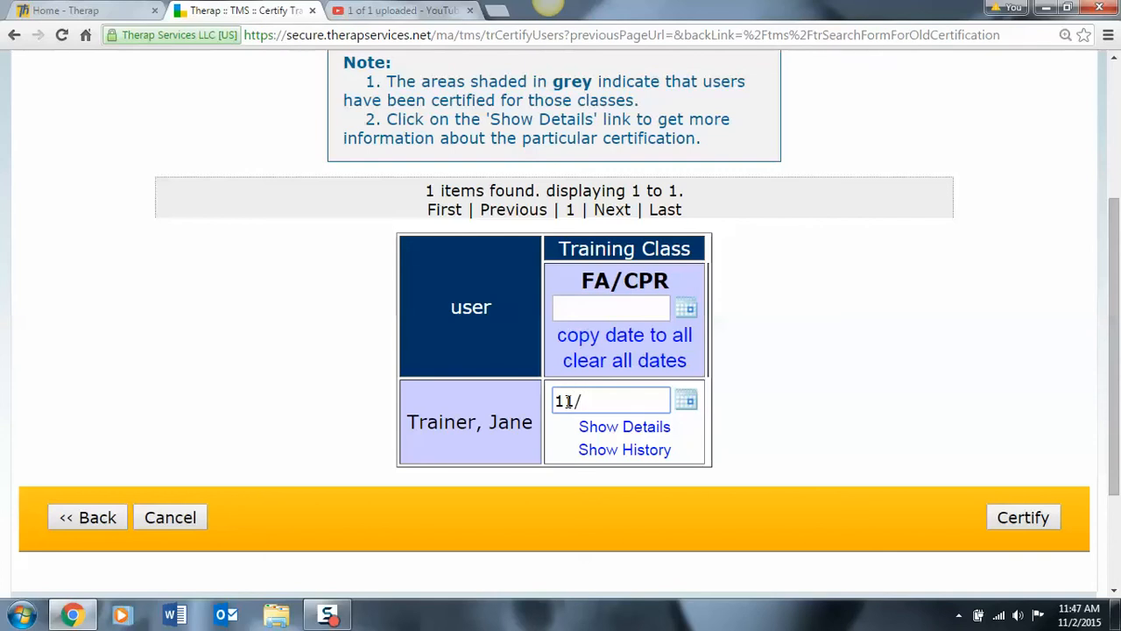
pyautogui.write('02')
pyautogui.write('/2015')
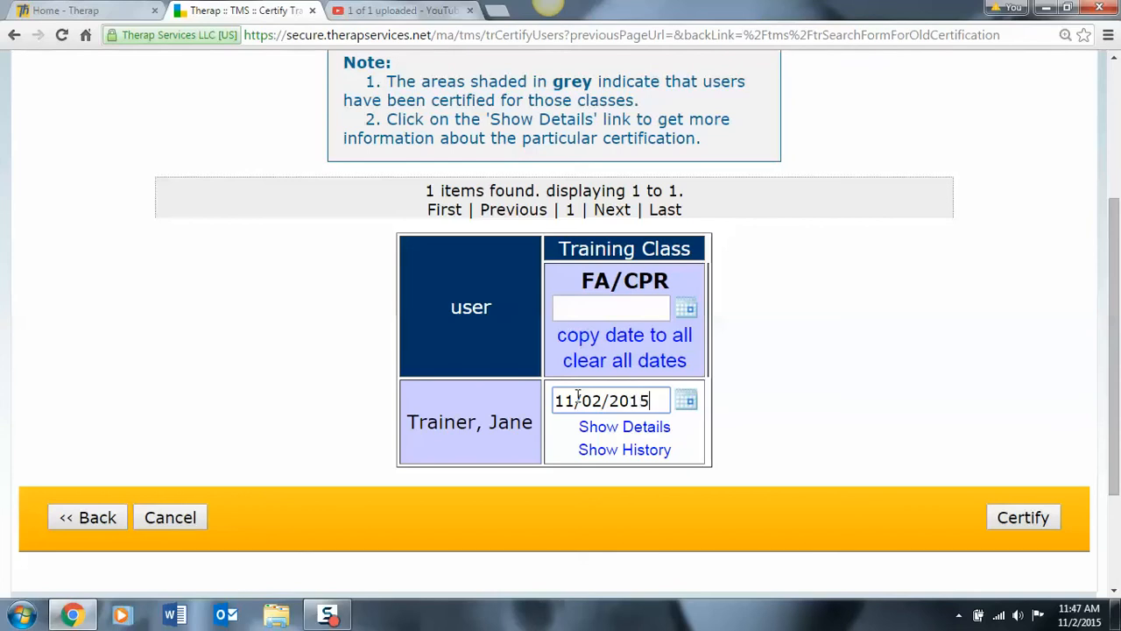
pyautogui.click(1039, 518)
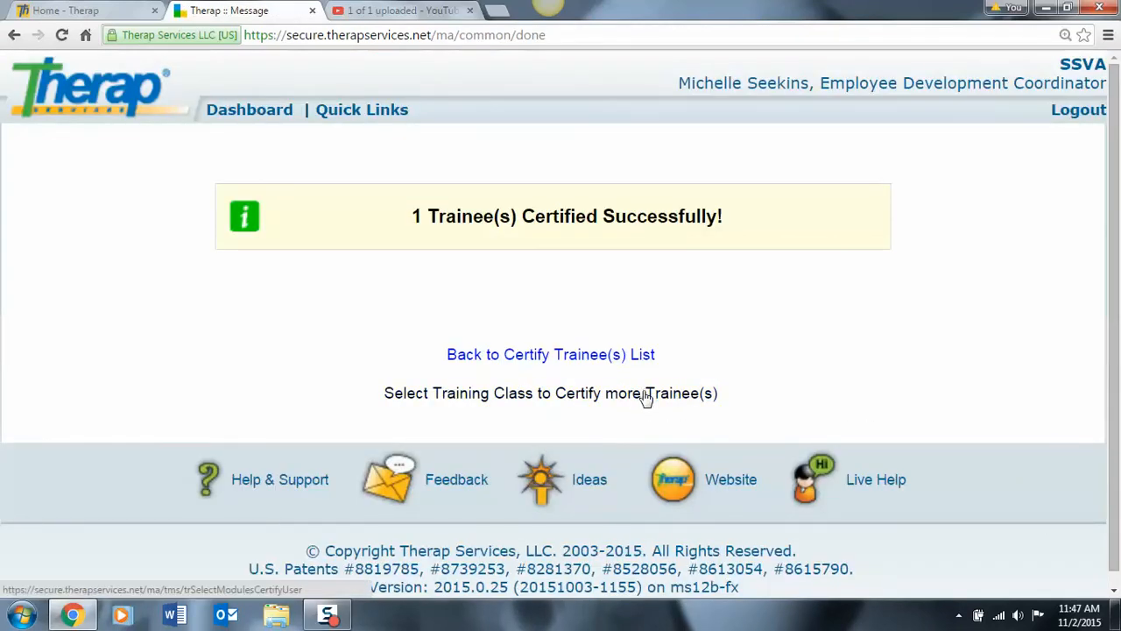
# - Return to the training class selection to certify more trainees, choose only FA/CPR, and proceed to the trainee search
pyautogui.click(645, 396)
pyautogui.scroll(-2, 652, 394)
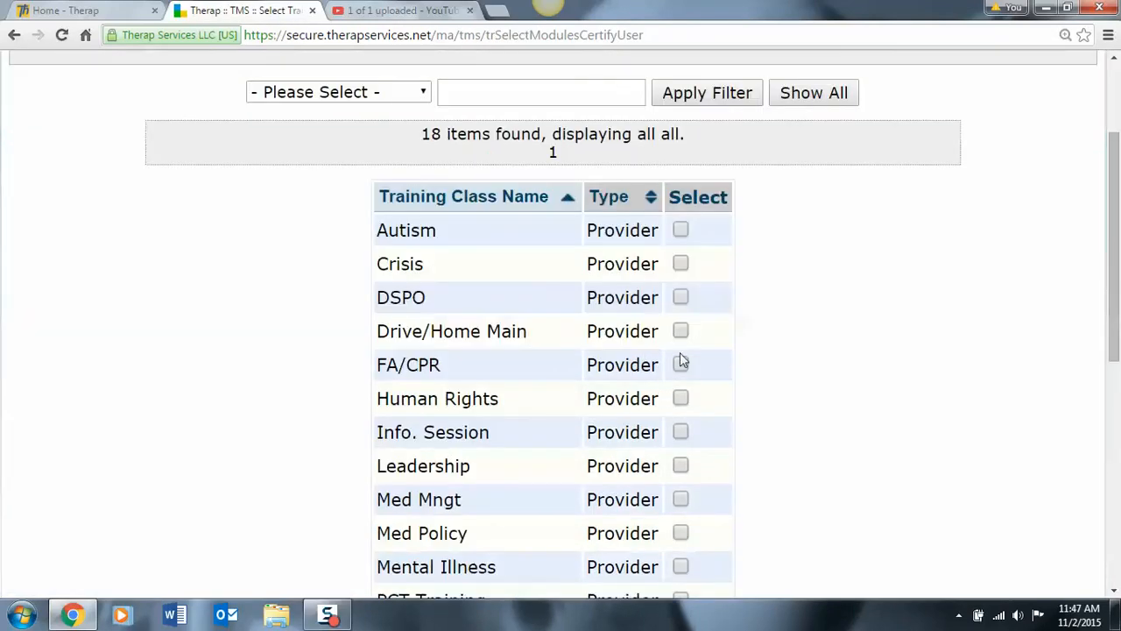
pyautogui.click(683, 365)
pyautogui.scroll(-4, 946, 413)
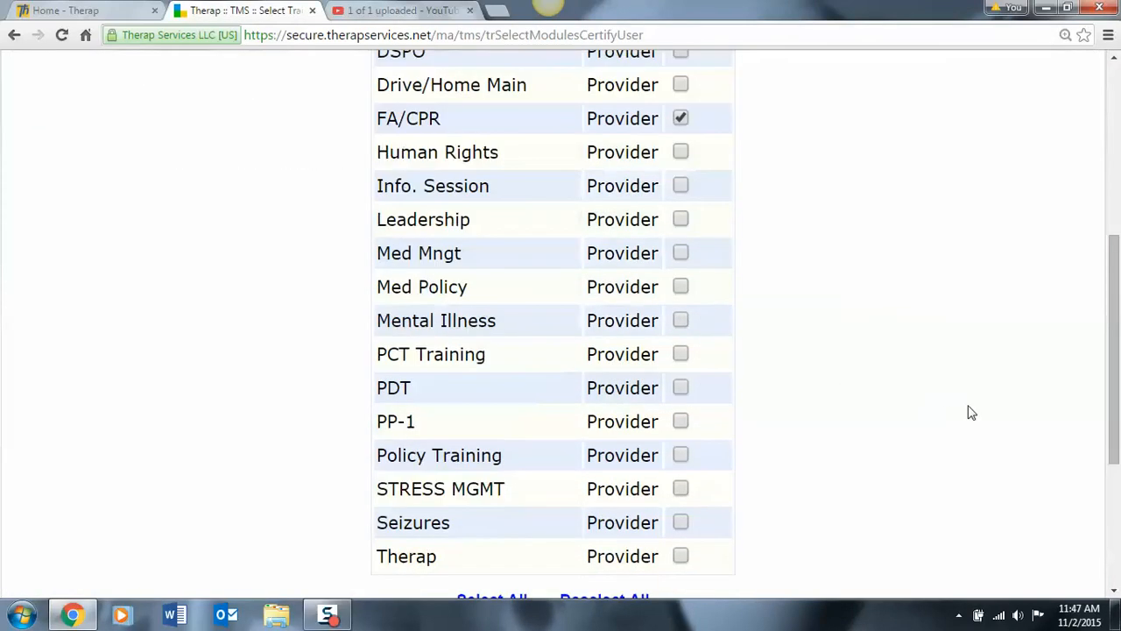
pyautogui.click(1031, 557)
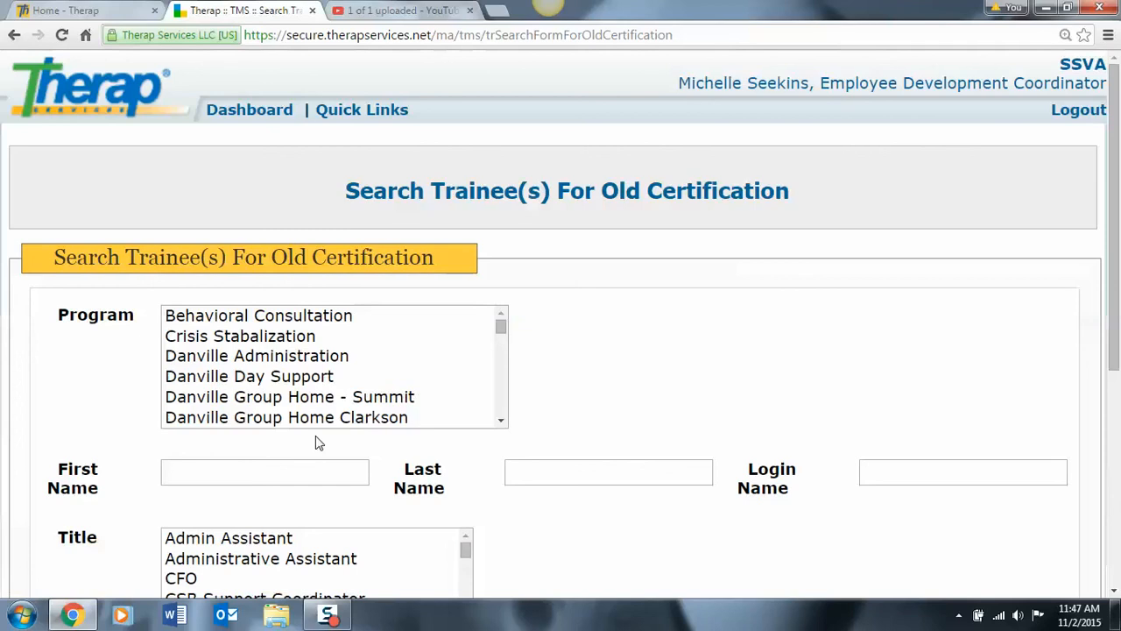